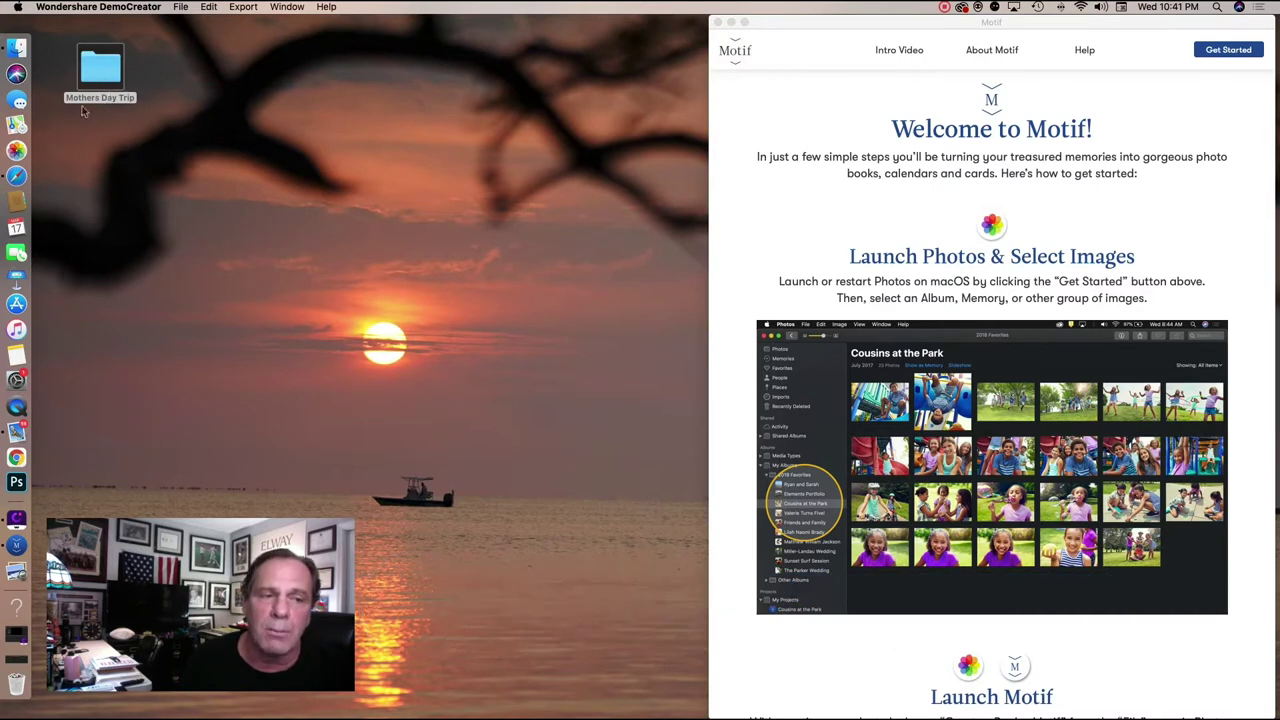
Step: Browse the Mothers Day Trip folder's photos in Finder, then close the folder window
double_click(103, 74)
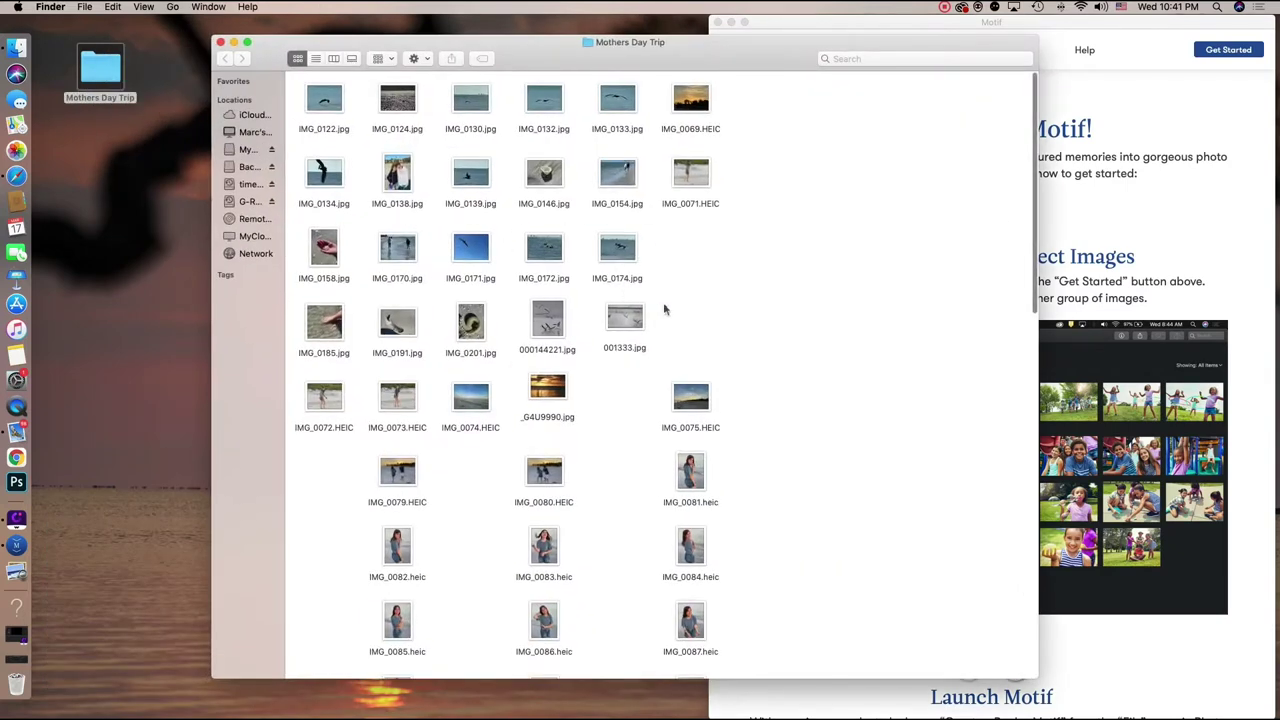
scroll(664, 313, "down", 20)
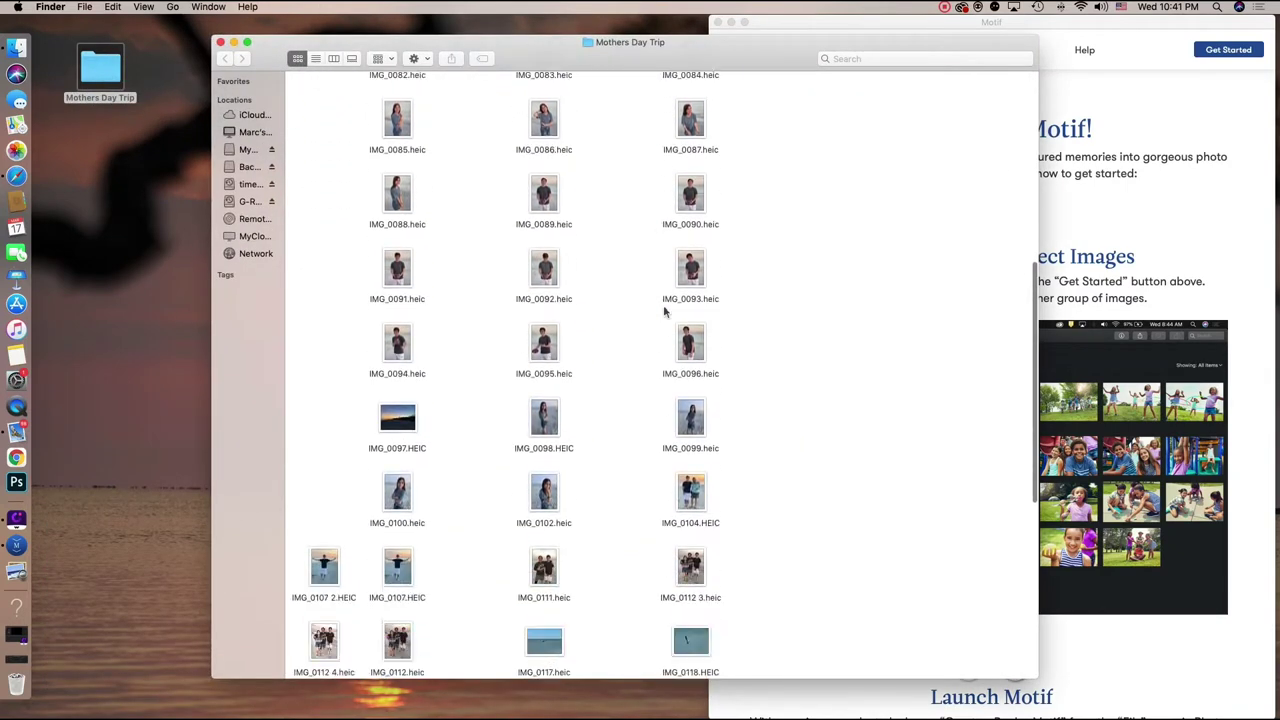
scroll(664, 313, "up", 10)
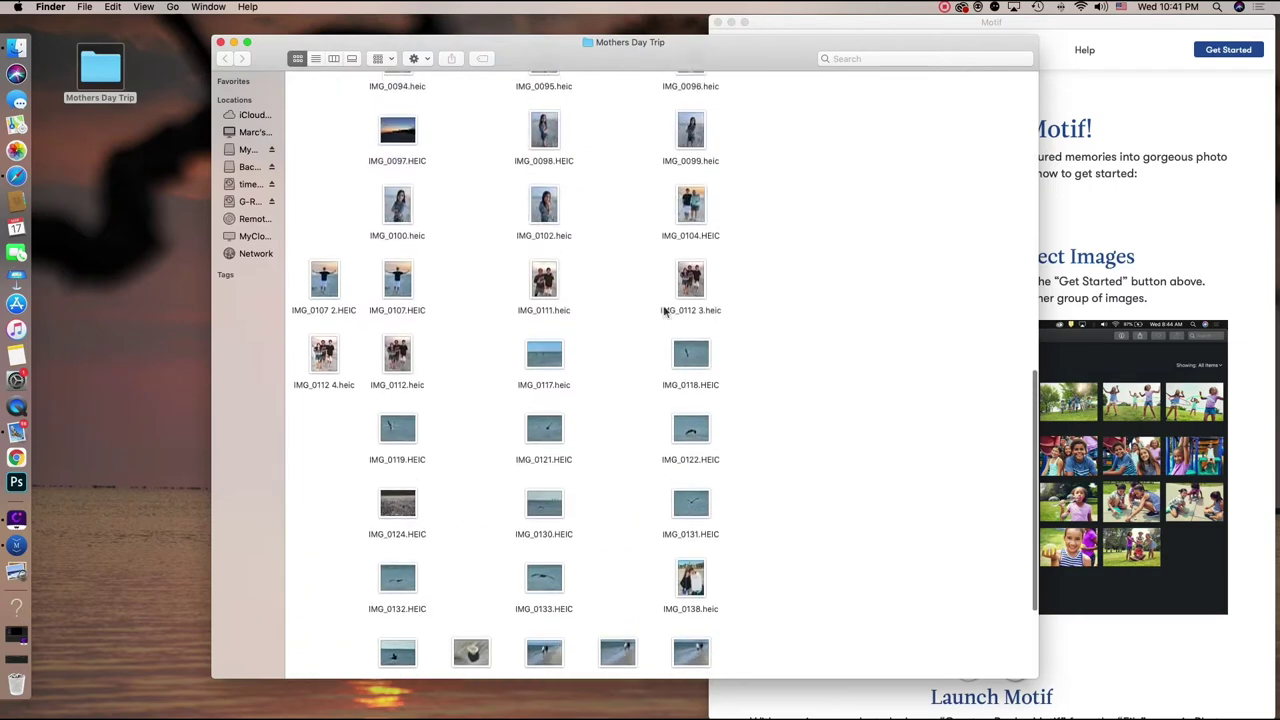
scroll(664, 313, "up", 12)
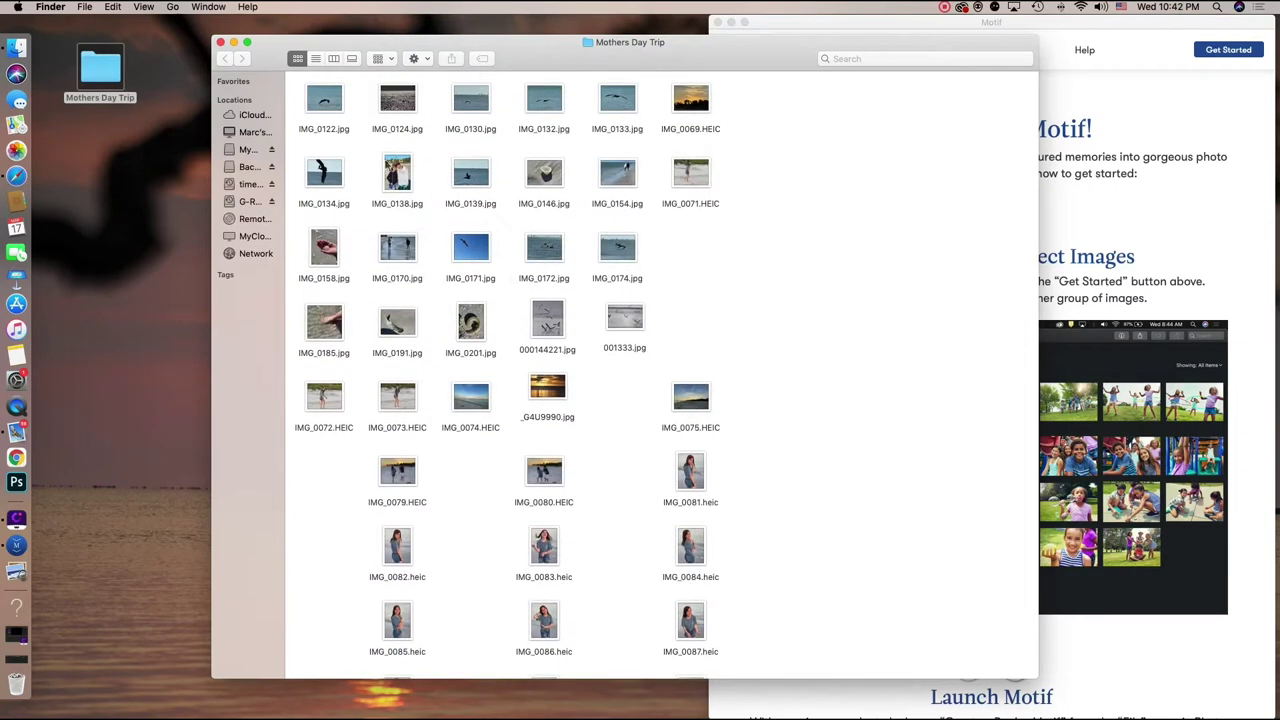
left_click(220, 43)
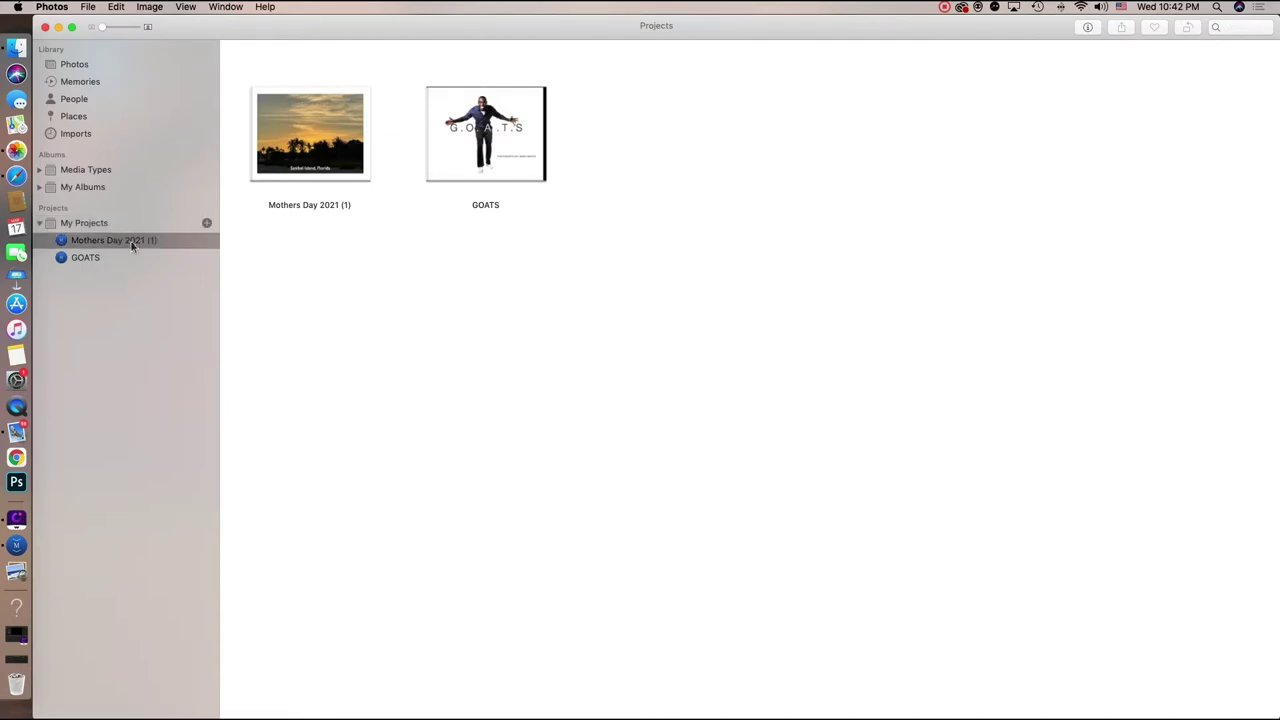
Step: Open the Mothers Day 2021 (1) book and enlarge the editor window
left_click(110, 241)
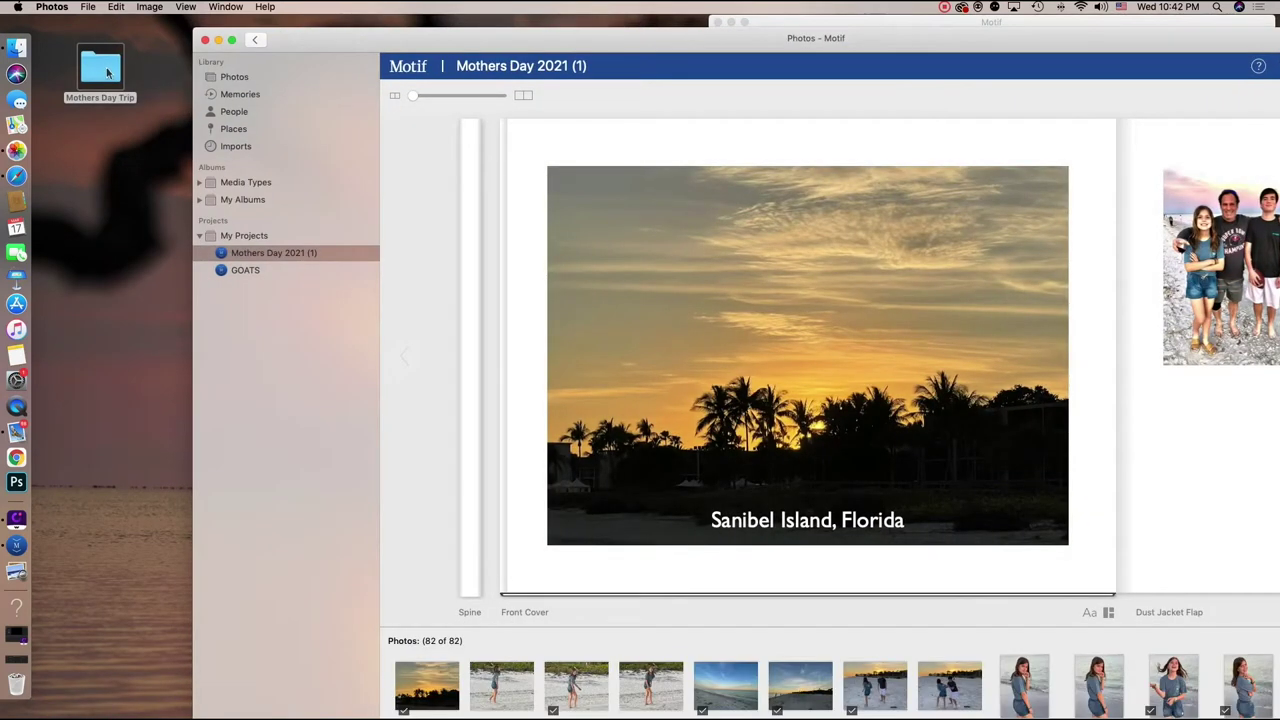
mouse_move(108, 72)
left_mouse_down()
mouse_move(129, 184)
mouse_move(186, 231)
mouse_move(110, 90)
left_mouse_up()
left_click_drag(588, 43, 431, 34)
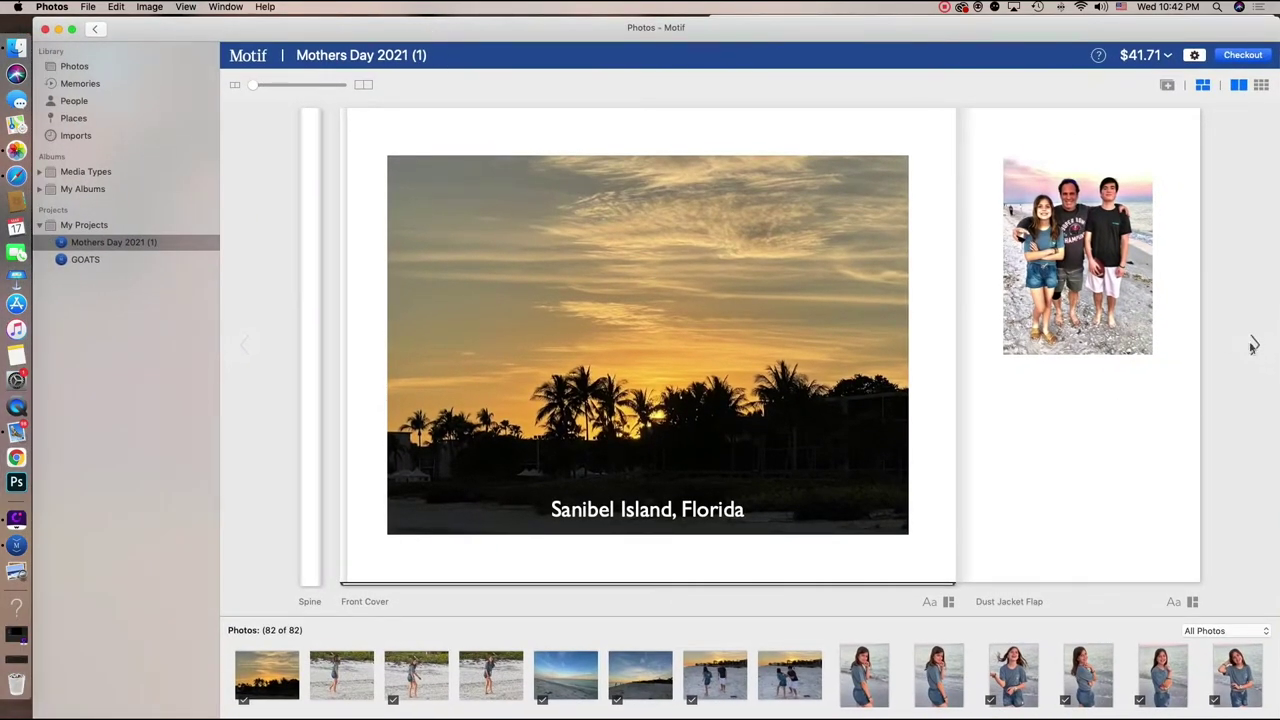
Step: Page forward four spreads, return to the first page, and start a new project
left_click(1253, 345)
left_click(1253, 345)
left_click(1253, 345)
left_click(1253, 345)
left_click(245, 346)
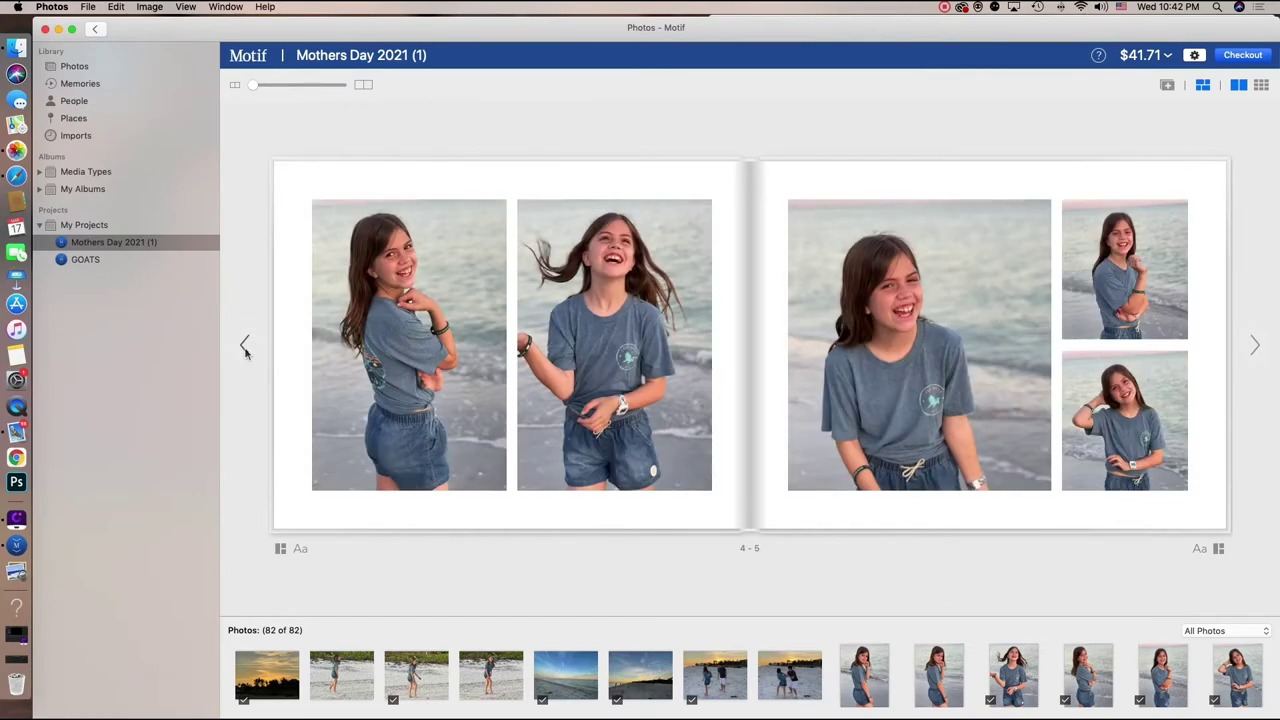
left_click(245, 346)
left_click(245, 346)
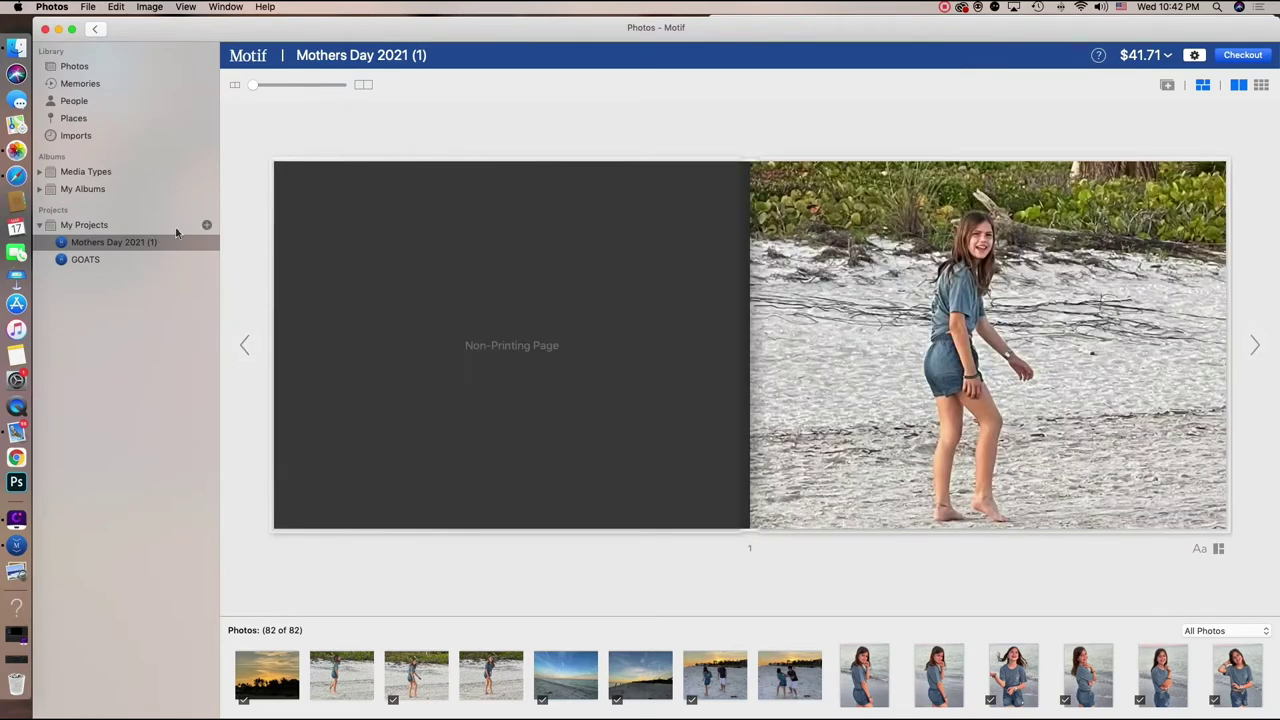
left_click(207, 227)
Step: Create a new Motif book as a Hardcover 11 x 8.5
mouse_move(290, 242)
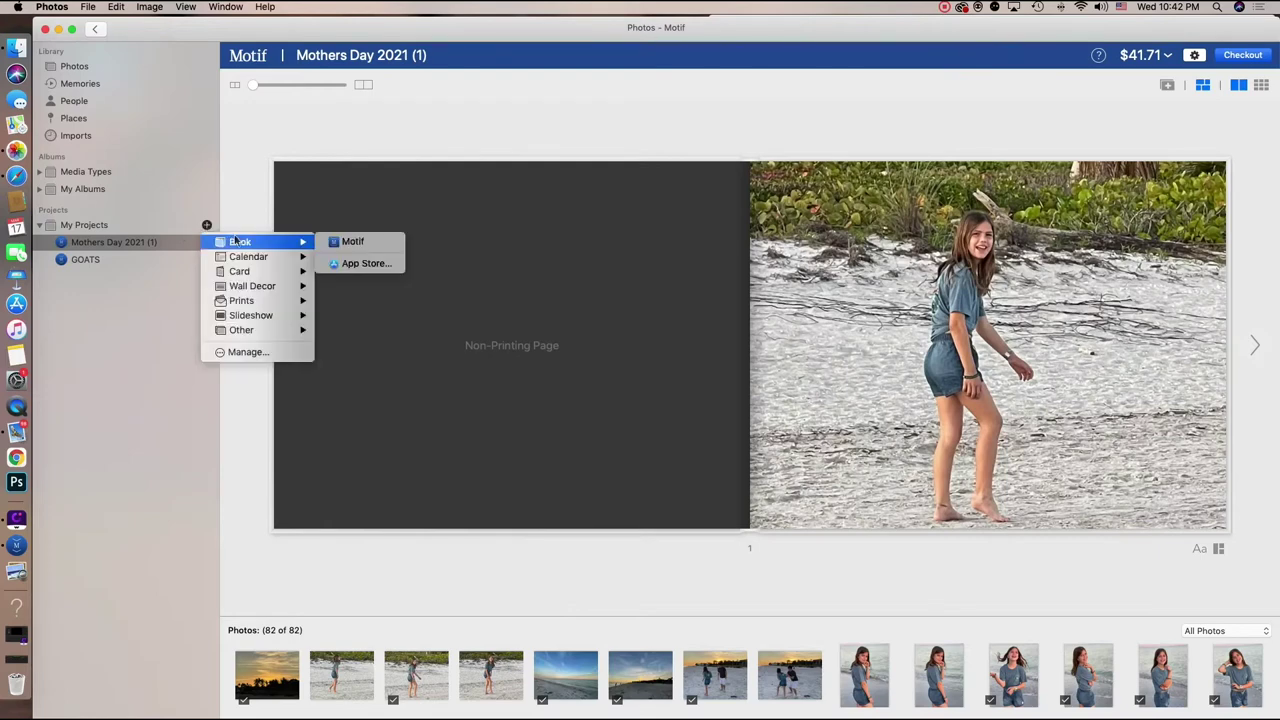
left_click(330, 242)
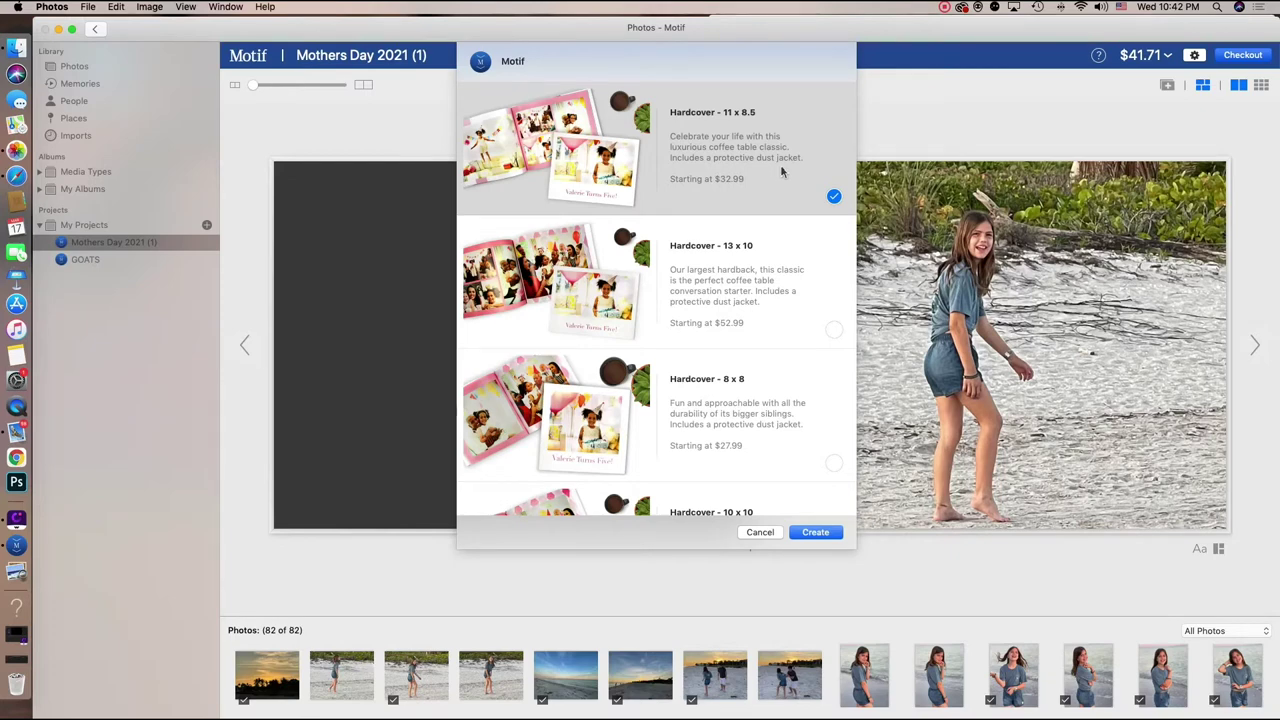
left_click(815, 532)
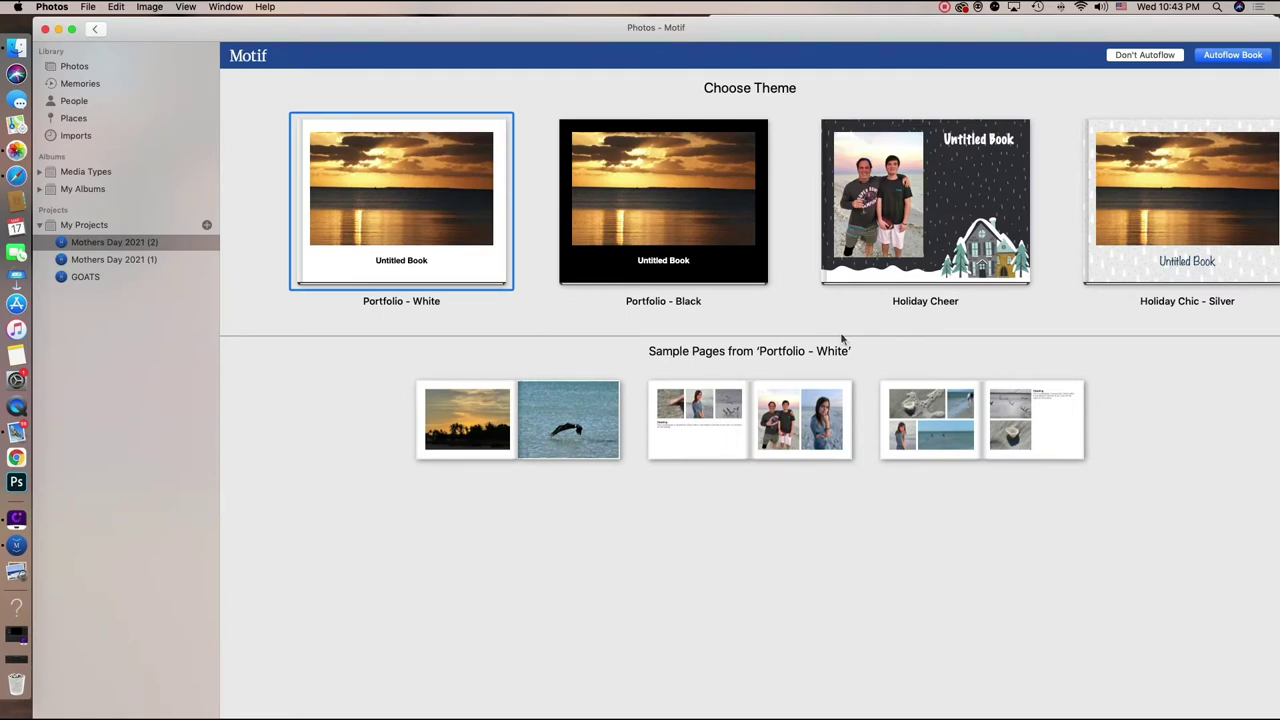
Step: Browse the themes, choose Portfolio - White, and autoflow the book
scroll(857, 300, "right", 10)
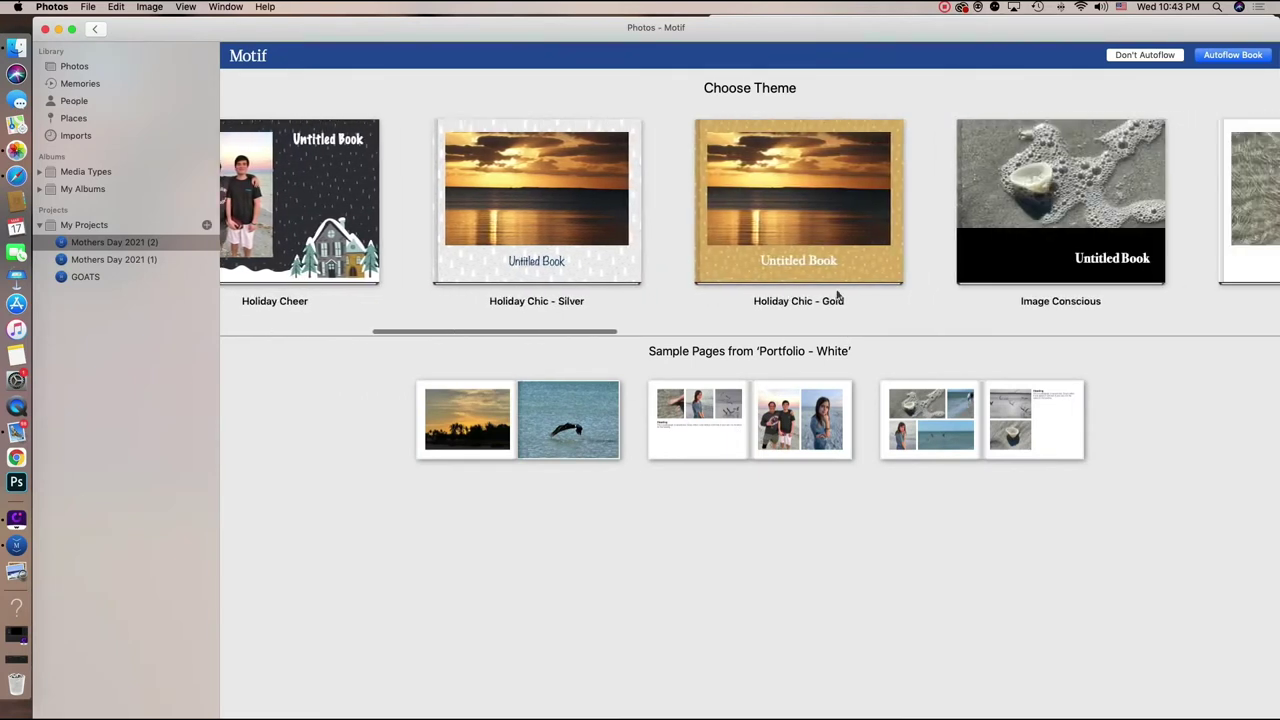
scroll(838, 295, "right", 7)
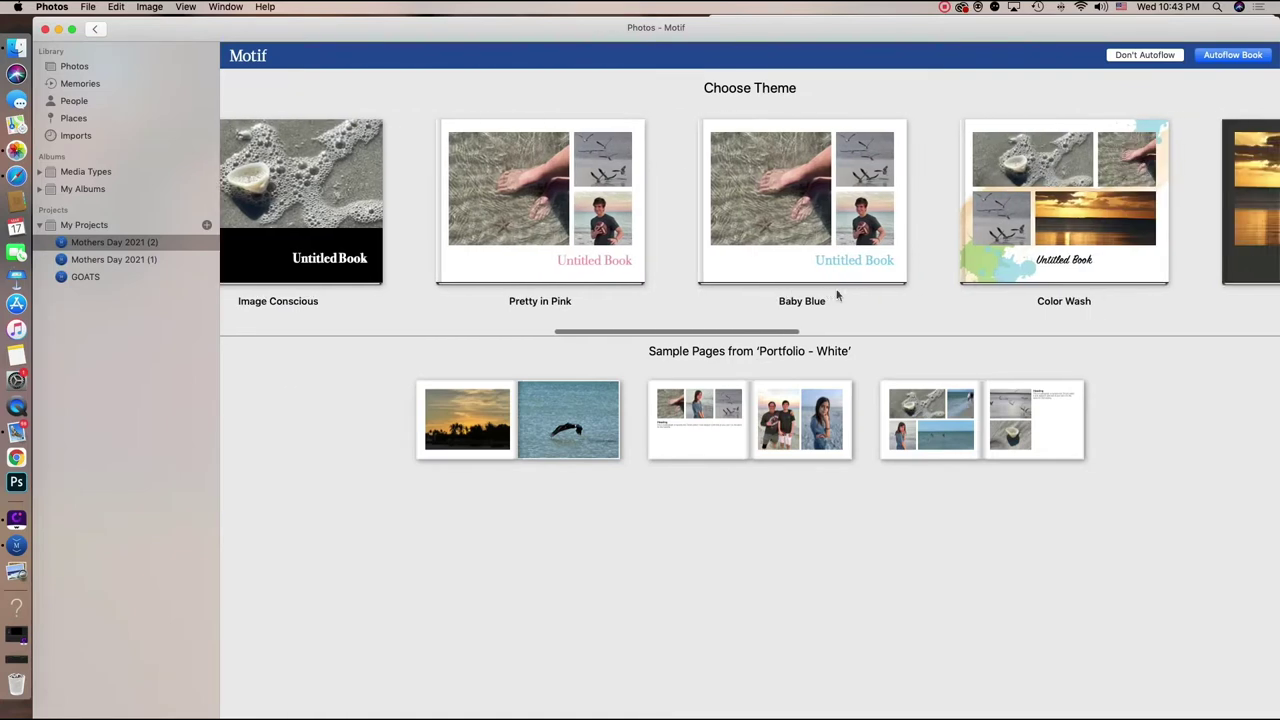
scroll(838, 295, "right", 8)
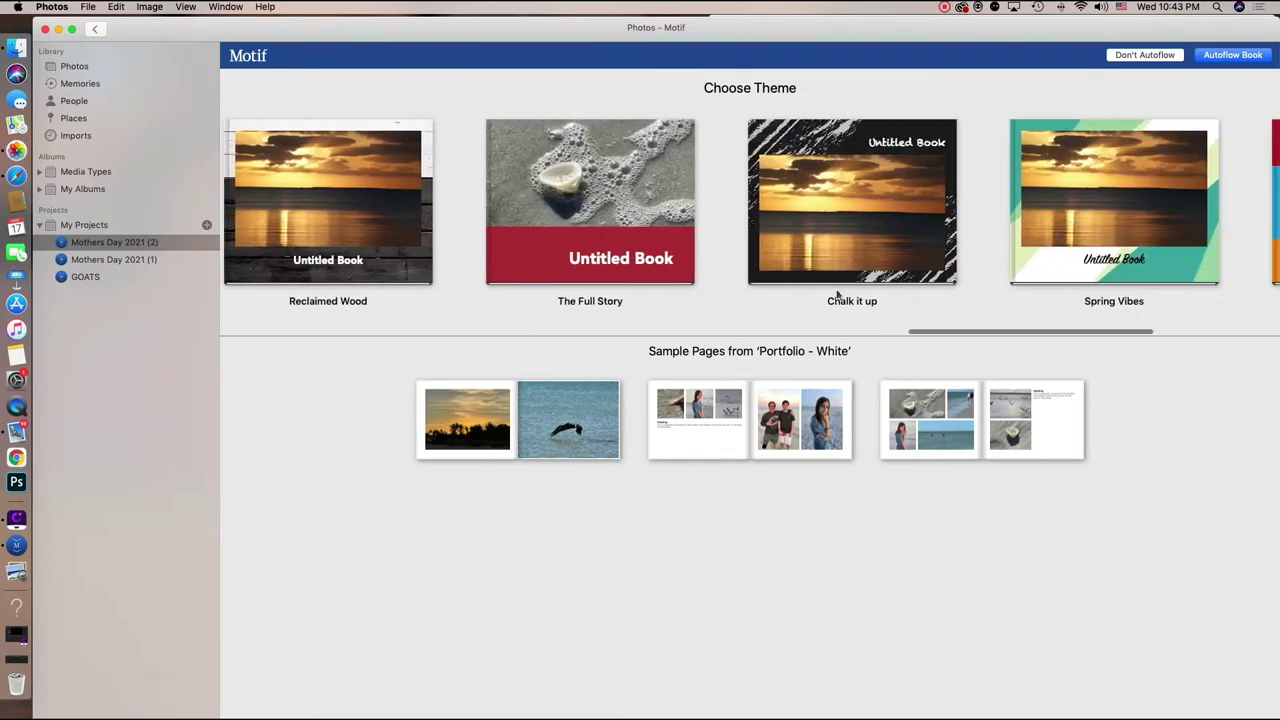
scroll(823, 290, "right", 3)
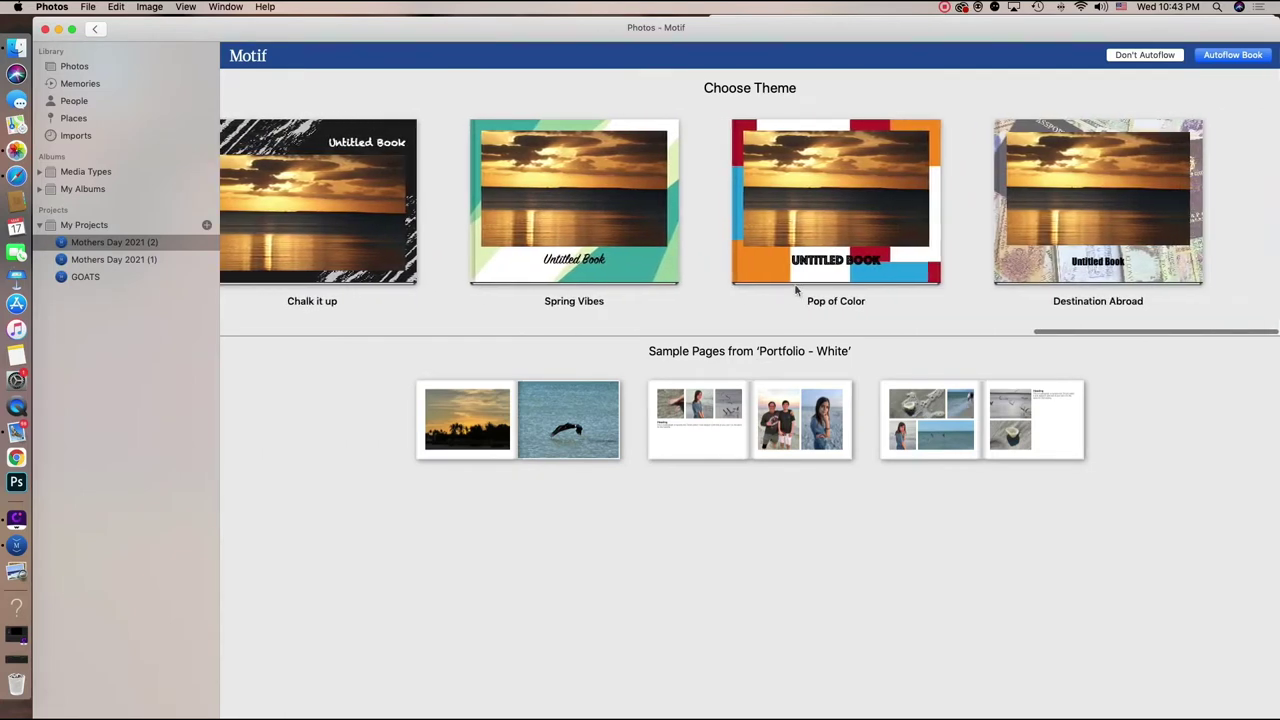
scroll(800, 290, "left", 9)
scroll(796, 290, "left", 3)
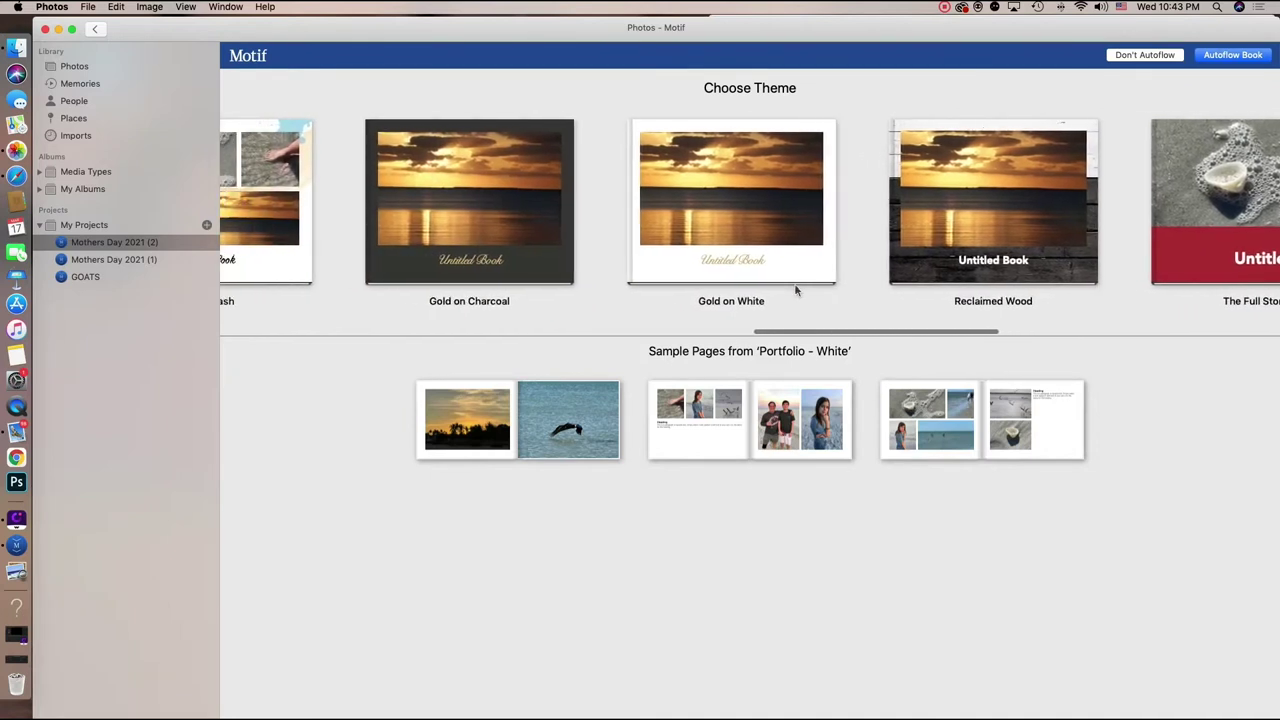
scroll(796, 290, "right", 3)
scroll(796, 290, "left", 9)
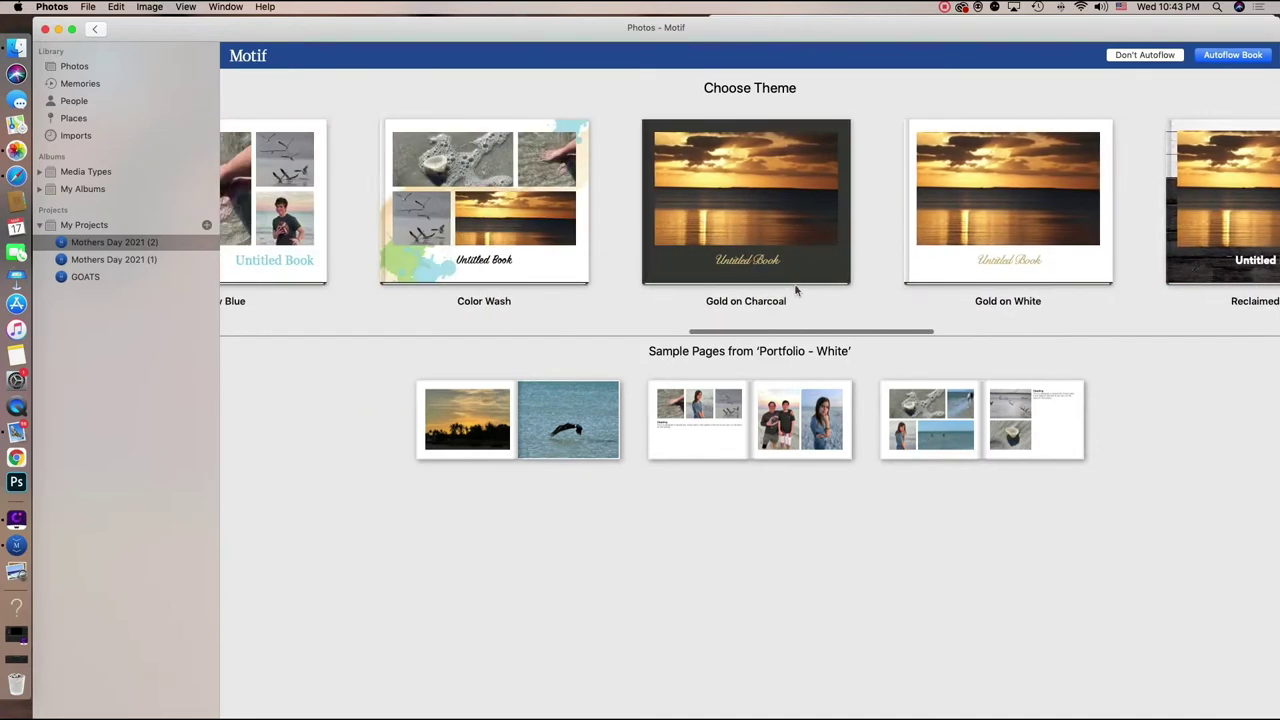
scroll(796, 290, "left", 6)
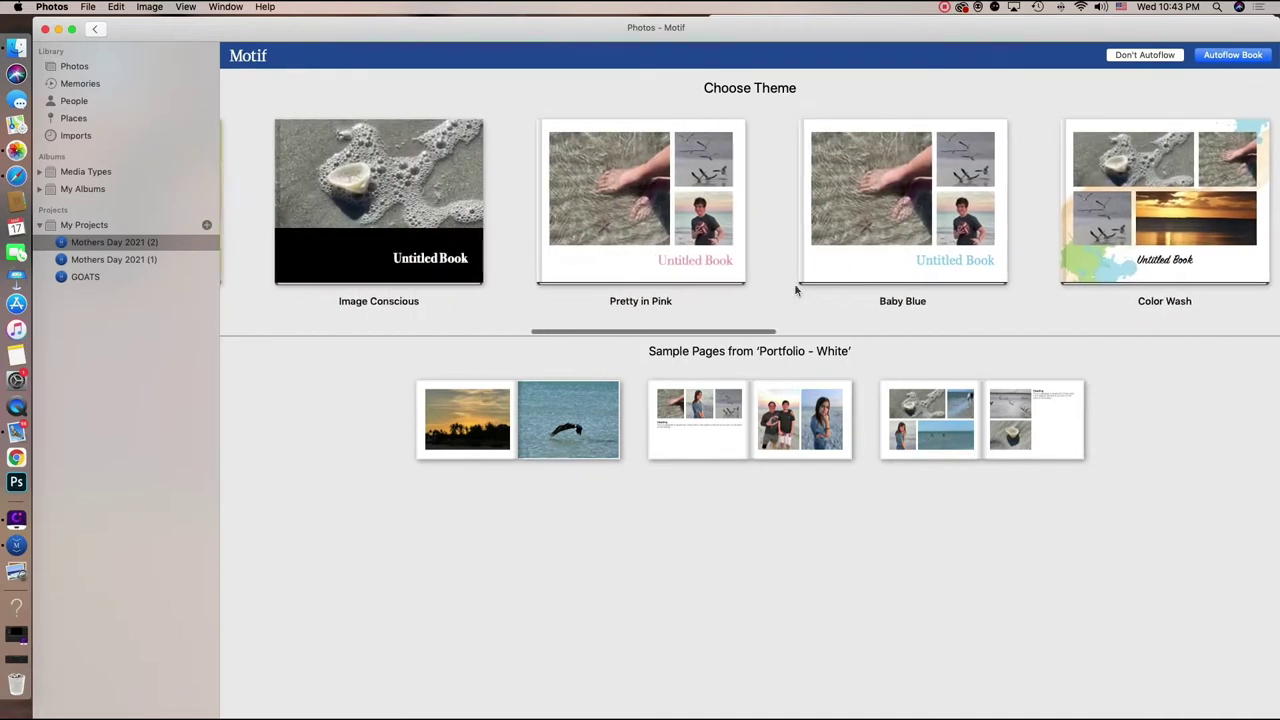
scroll(796, 290, "left", 6)
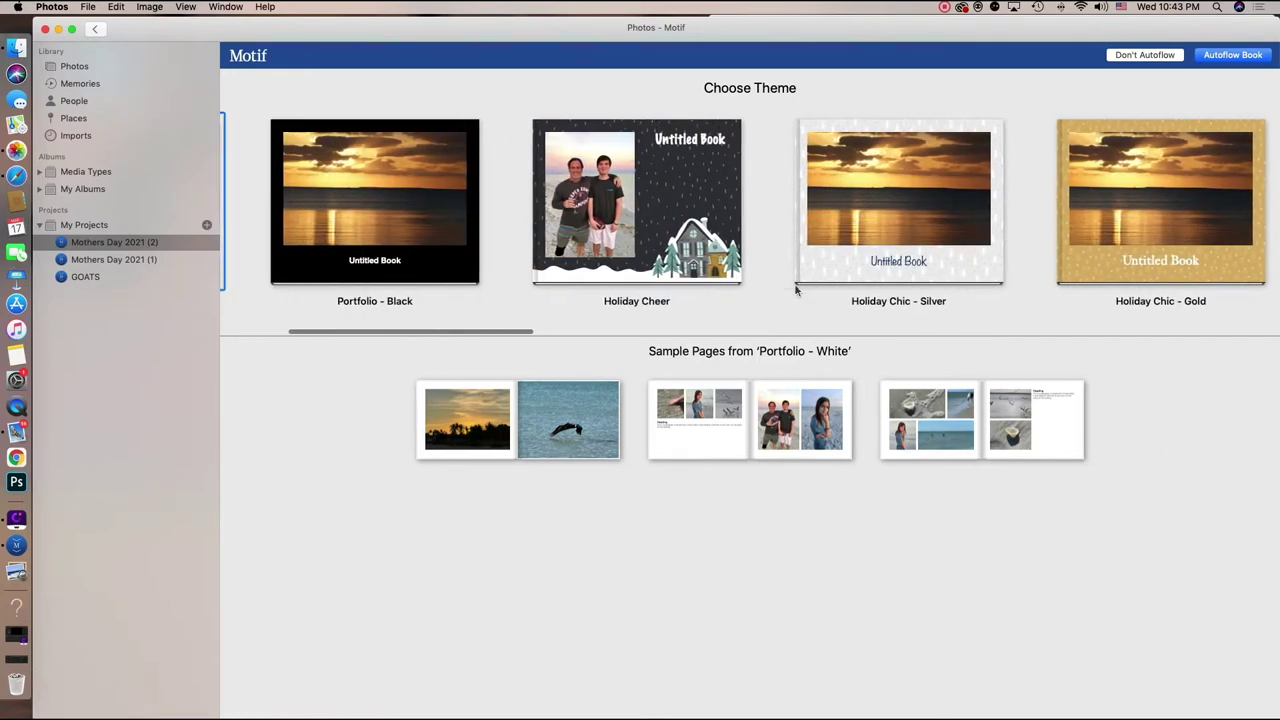
scroll(796, 290, "left", 3)
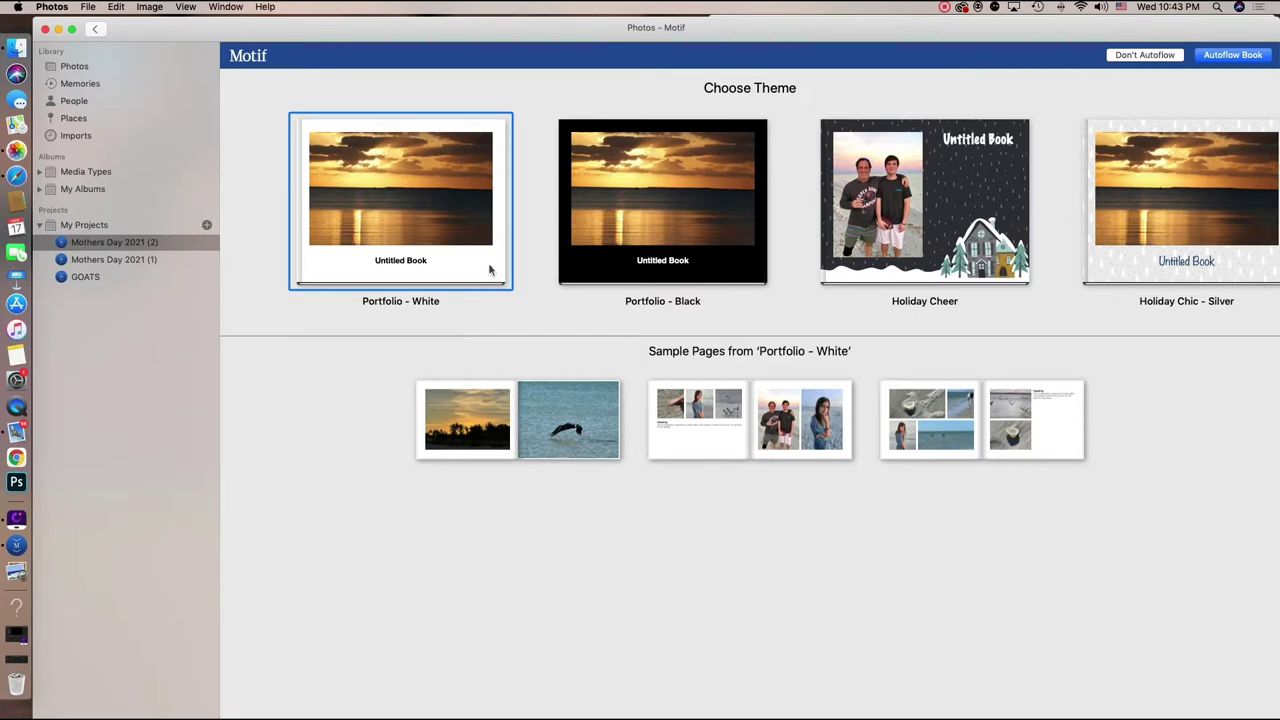
left_click(490, 270)
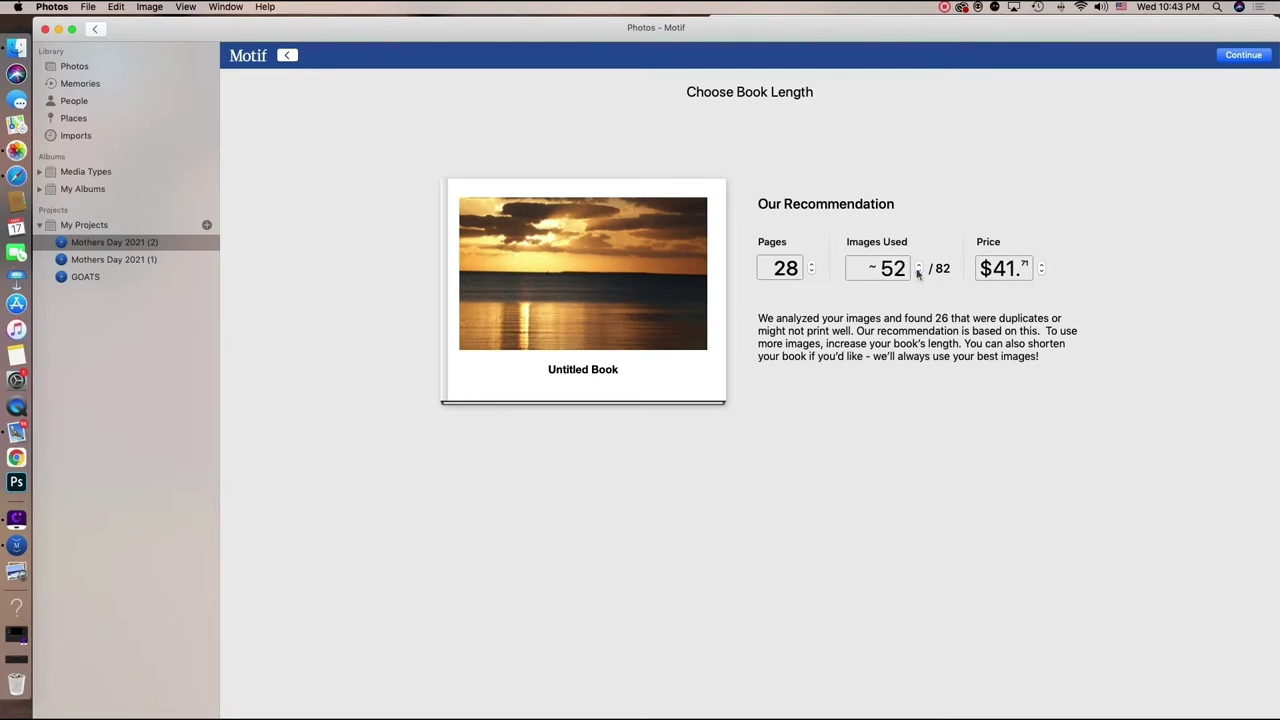
Step: Adjust the Images Used count down and back up to about 40 images
left_click(918, 272)
left_click(918, 272)
left_click(918, 272)
left_click(918, 272)
left_click(918, 272)
left_click(918, 272)
left_click(918, 272)
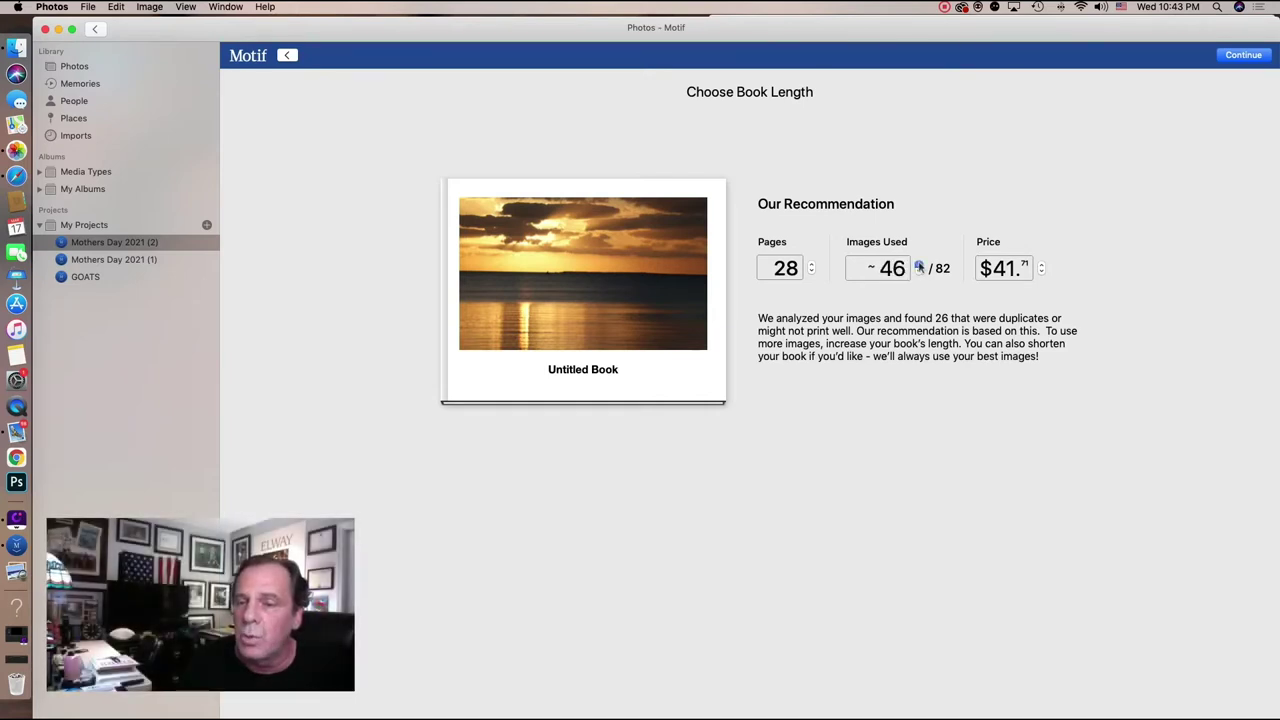
left_click(918, 264)
left_click(918, 264)
left_click(918, 264)
left_click(918, 264)
left_click(918, 264)
left_click(918, 264)
left_click(918, 264)
left_click(918, 264)
left_click(918, 264)
left_click(918, 264)
left_click(918, 264)
left_click(918, 264)
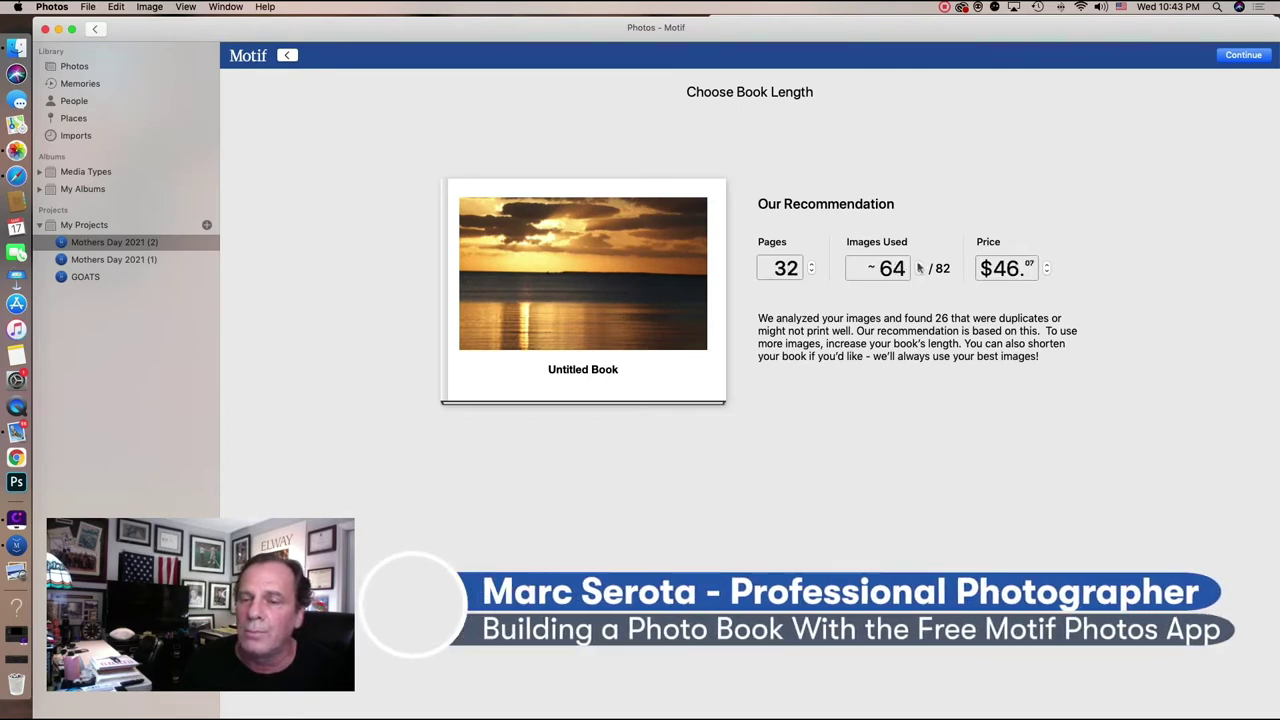
Step: Reduce the book to 20 pages at $32.99 and continue to the editor
left_click(811, 273)
left_click(811, 273)
left_click(811, 273)
left_click(811, 273)
left_click(811, 273)
left_click(811, 273)
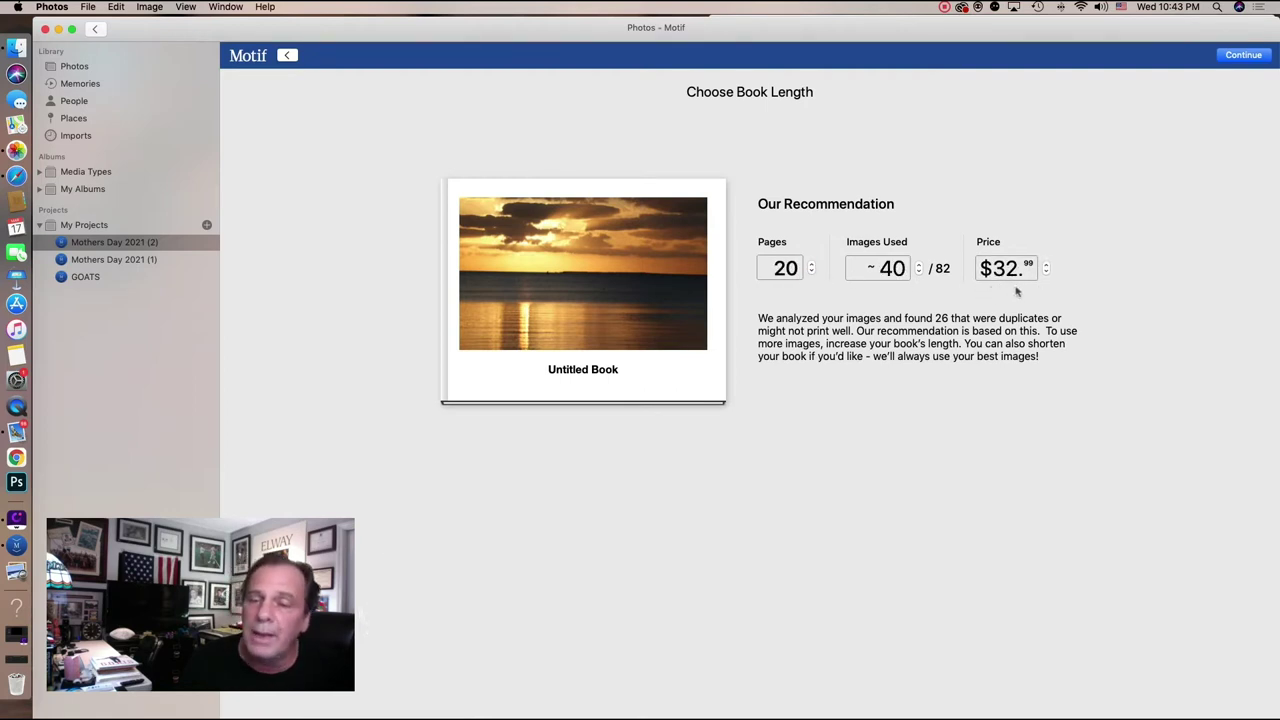
left_click(1242, 56)
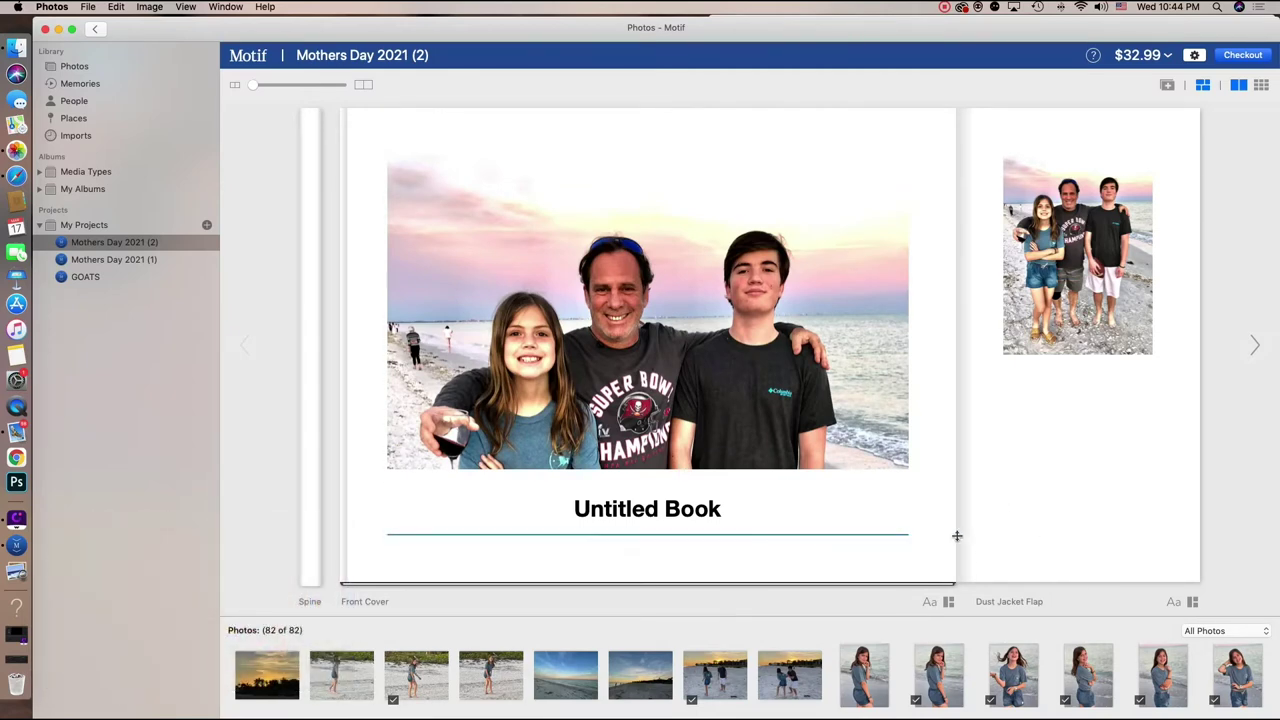
Step: Page through every spread from page 1 to the dust jacket flap and back cover
left_click(1256, 344)
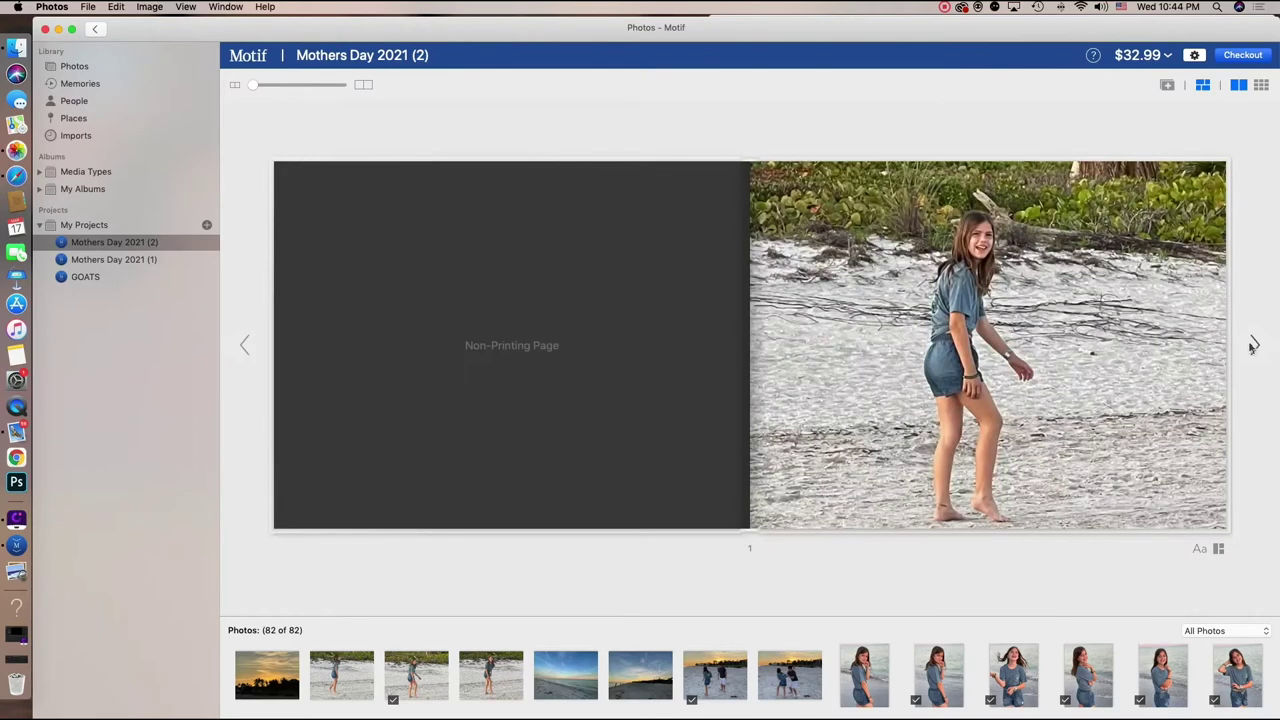
left_click(1254, 345)
left_click(1253, 345)
left_click(1253, 345)
left_click(1253, 345)
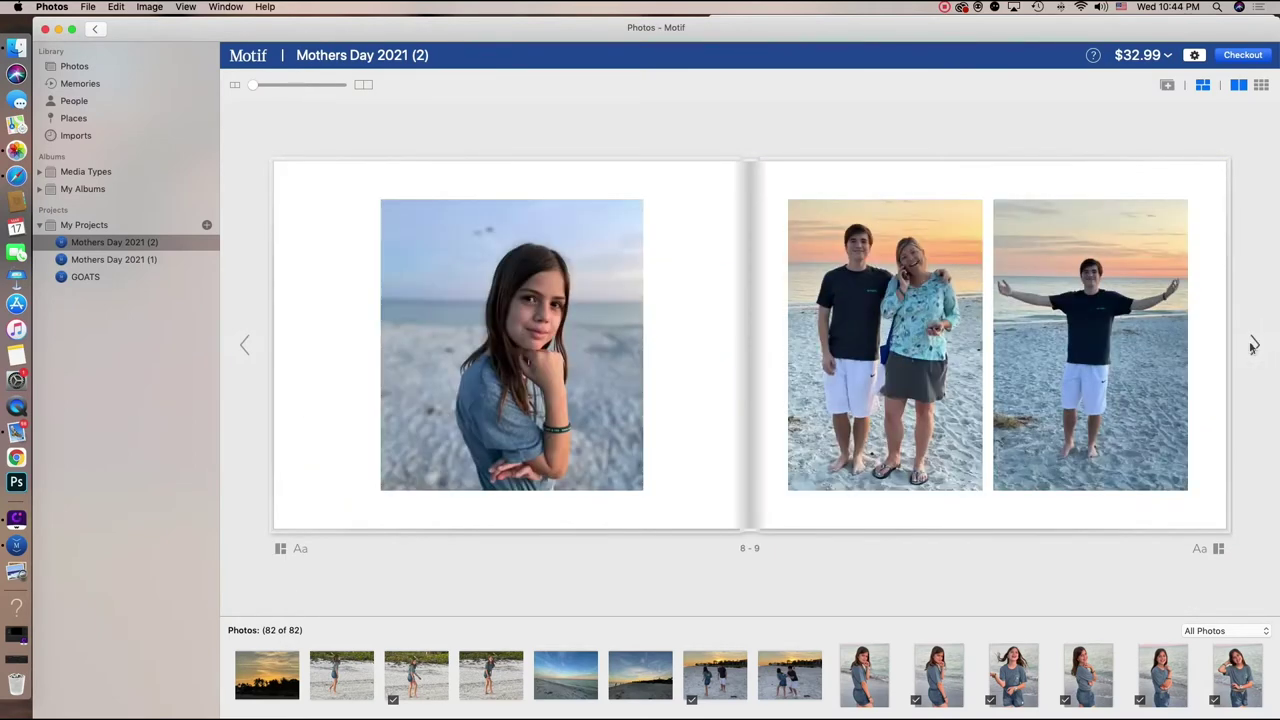
left_click(1253, 345)
left_click(1253, 345)
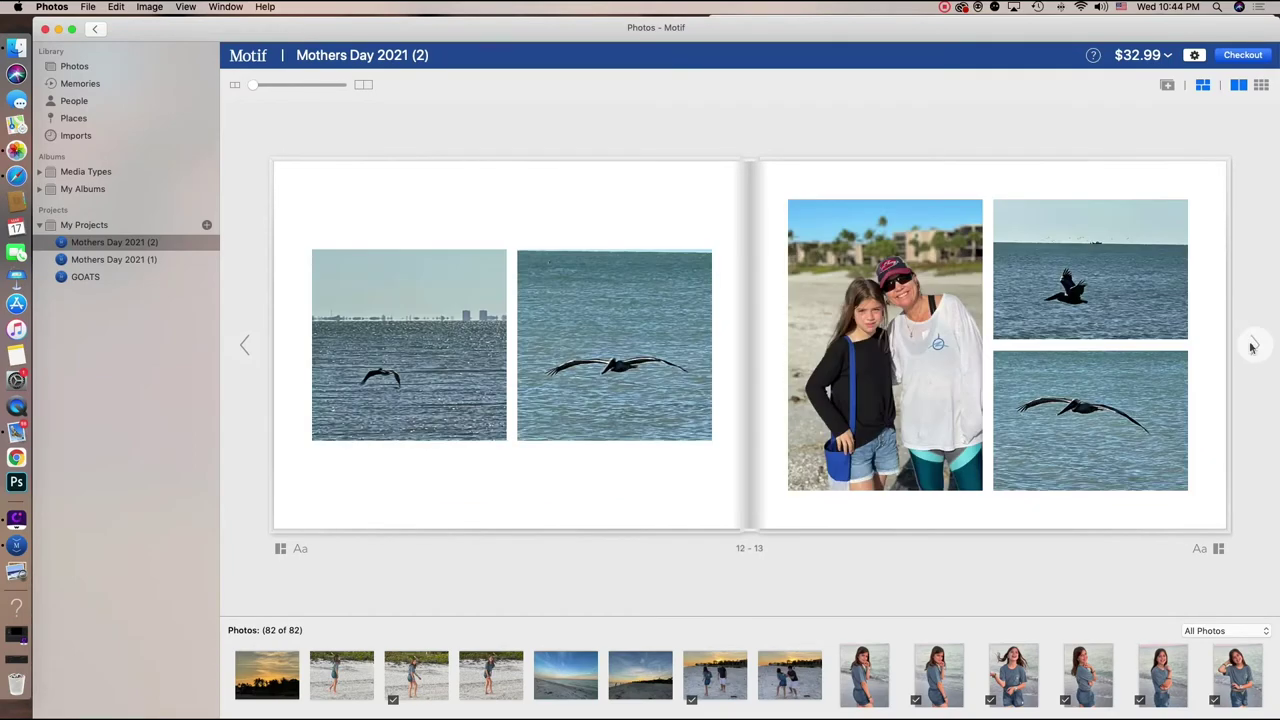
left_click(1253, 345)
left_click(1253, 345)
left_click(1253, 345)
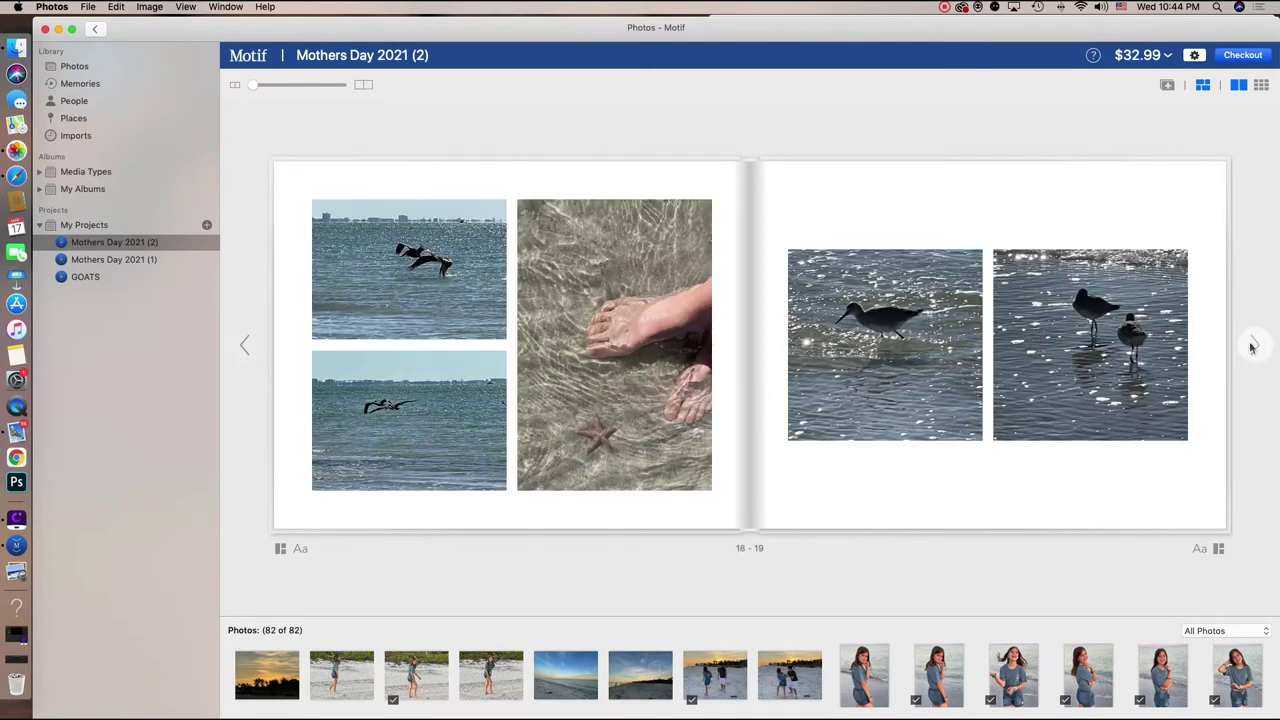
left_click(1253, 345)
left_click(1253, 345)
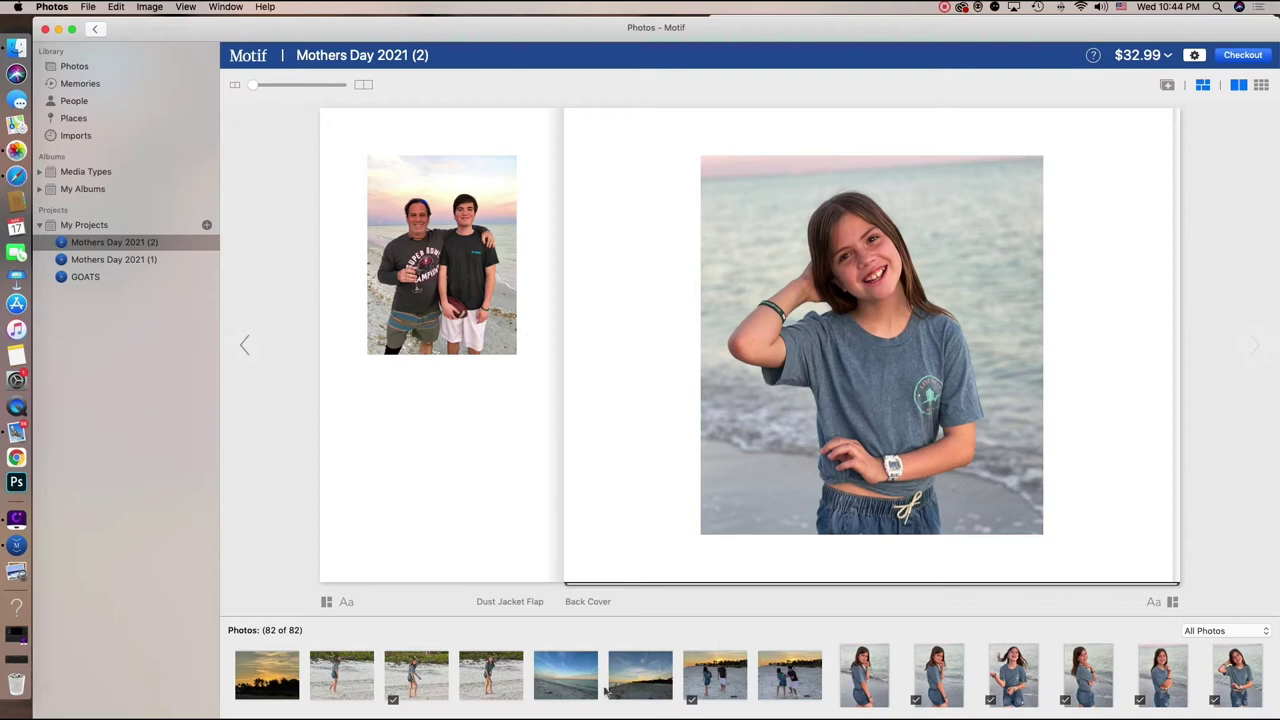
Step: Replace the girl's portrait on the back cover with the sunset beach photo
left_click(913, 468)
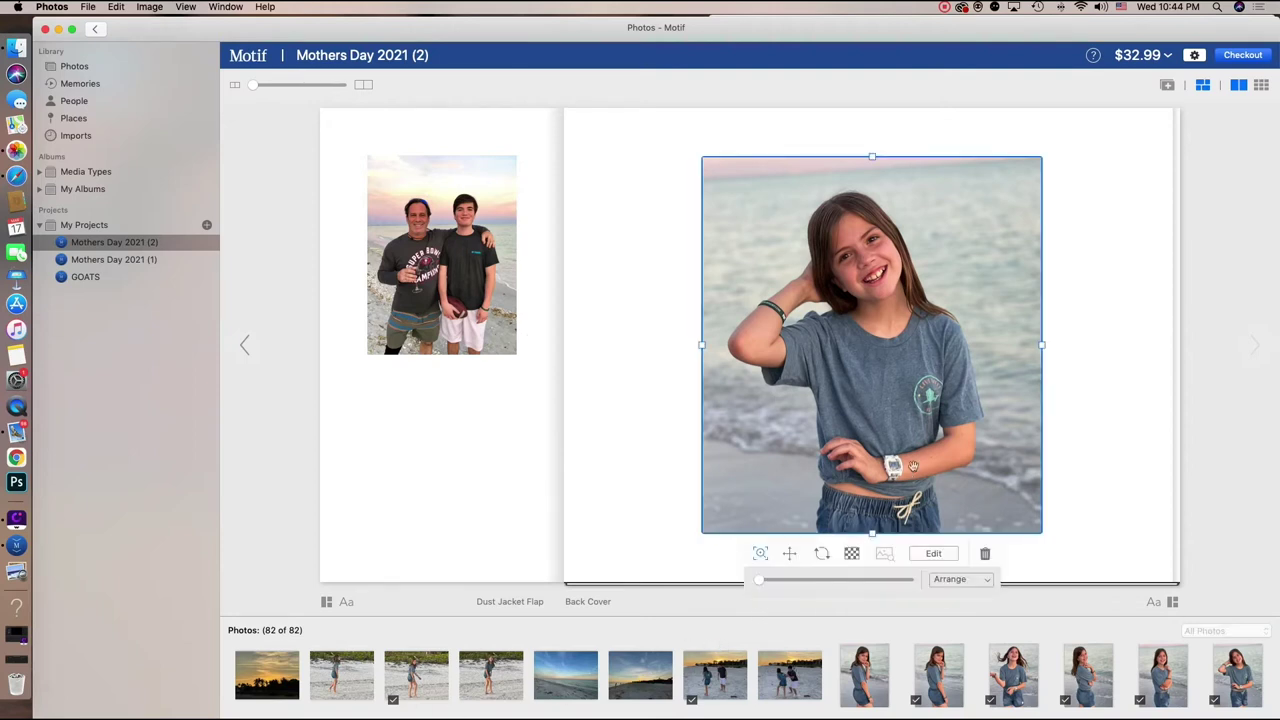
left_click(986, 555)
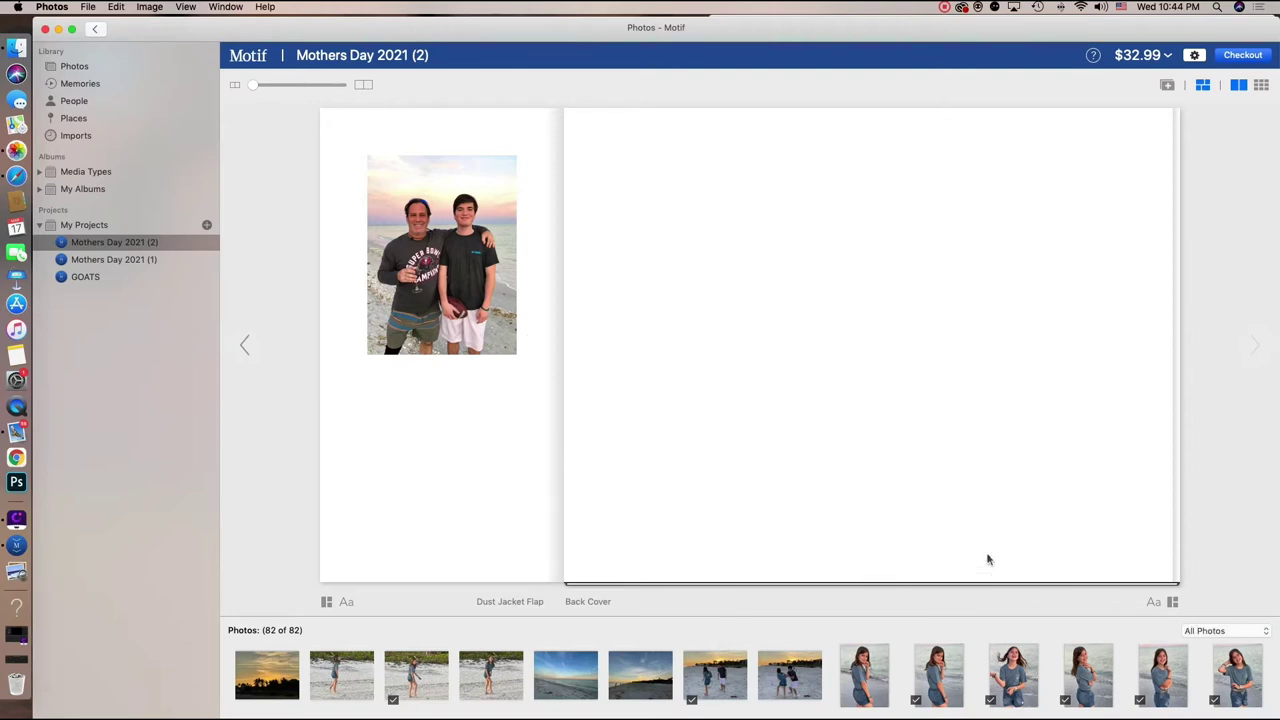
left_click_drag(659, 690, 917, 441)
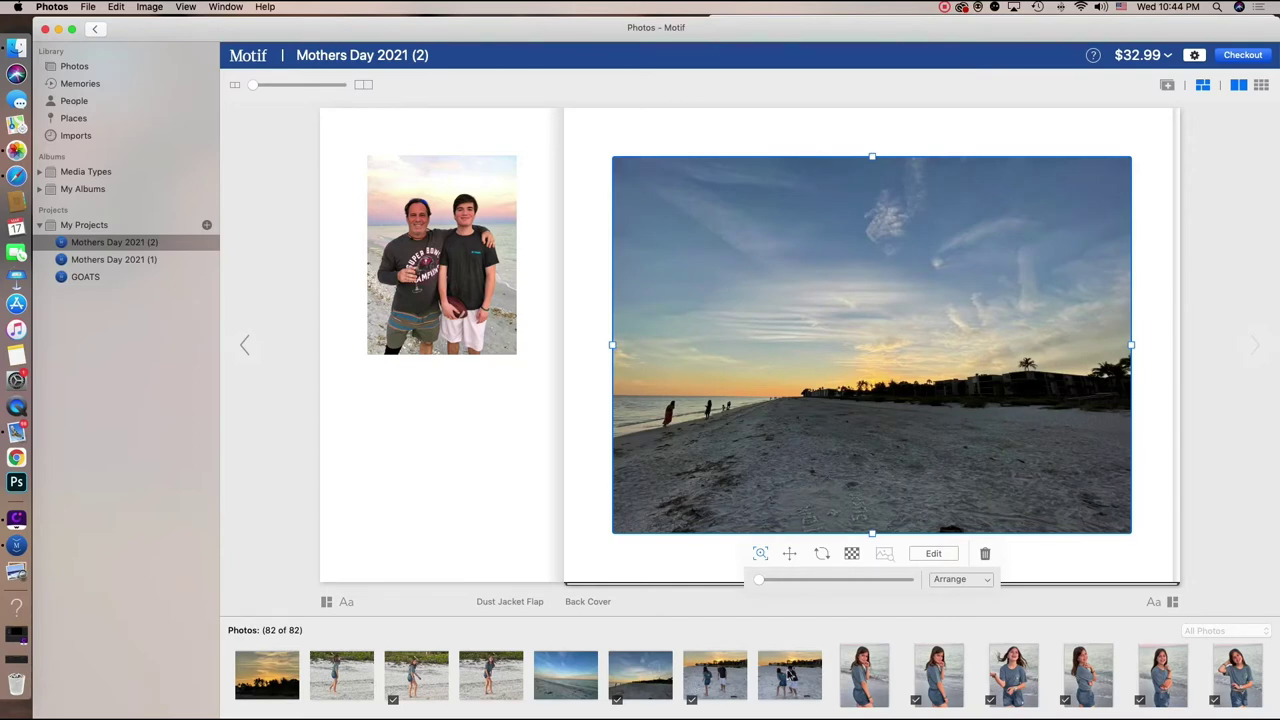
left_click(436, 537)
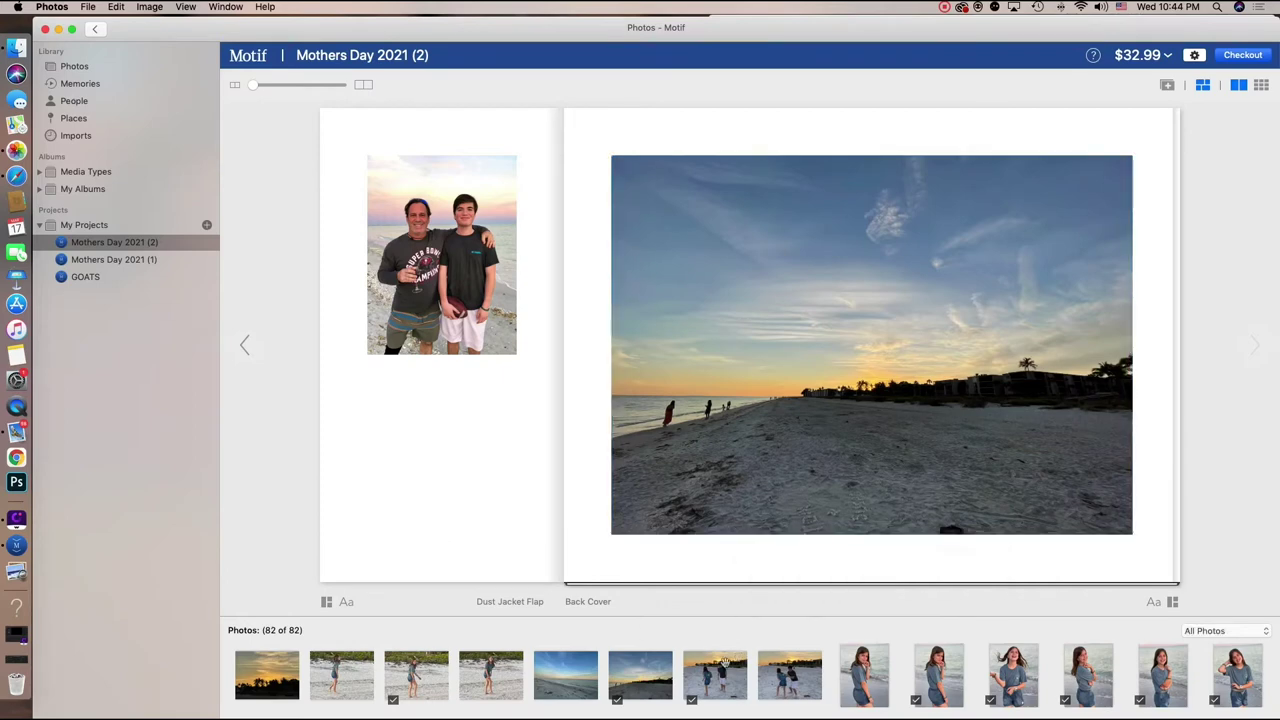
Step: Scroll the photo strip and select the father-and-son photo on the flap
scroll(725, 662, "right", 5)
scroll(725, 662, "right", 10)
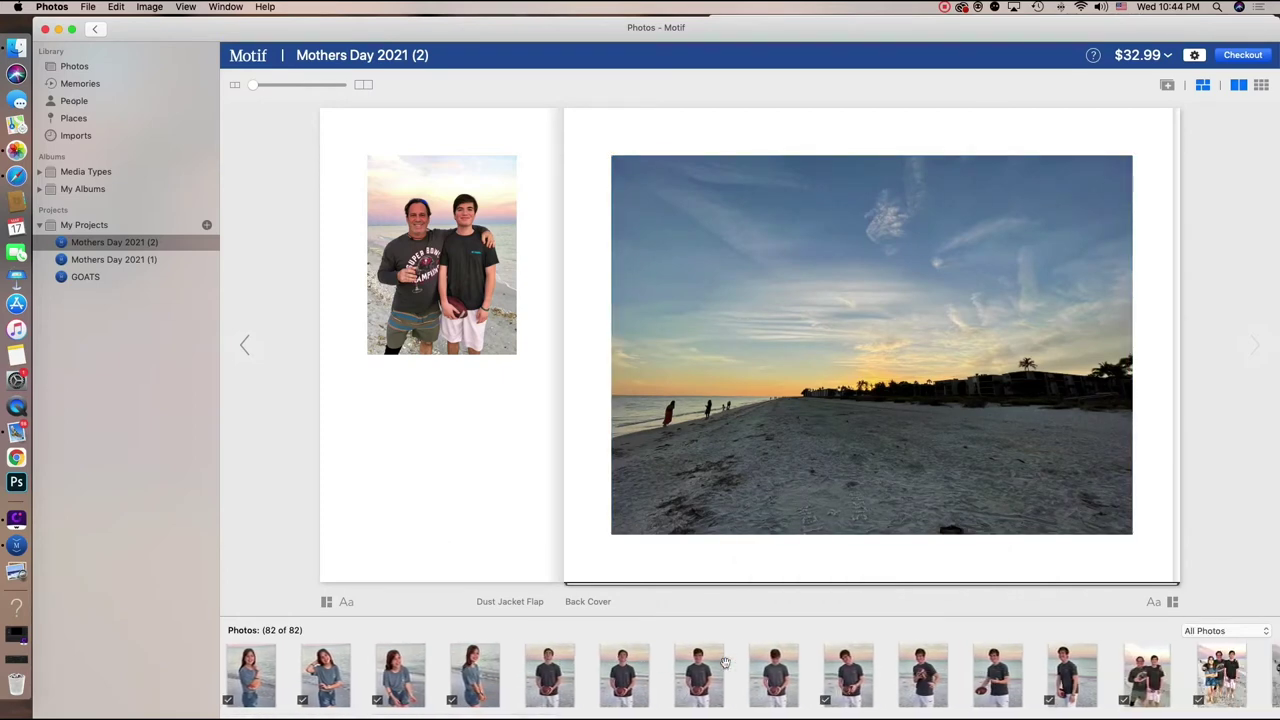
scroll(725, 662, "right", 5)
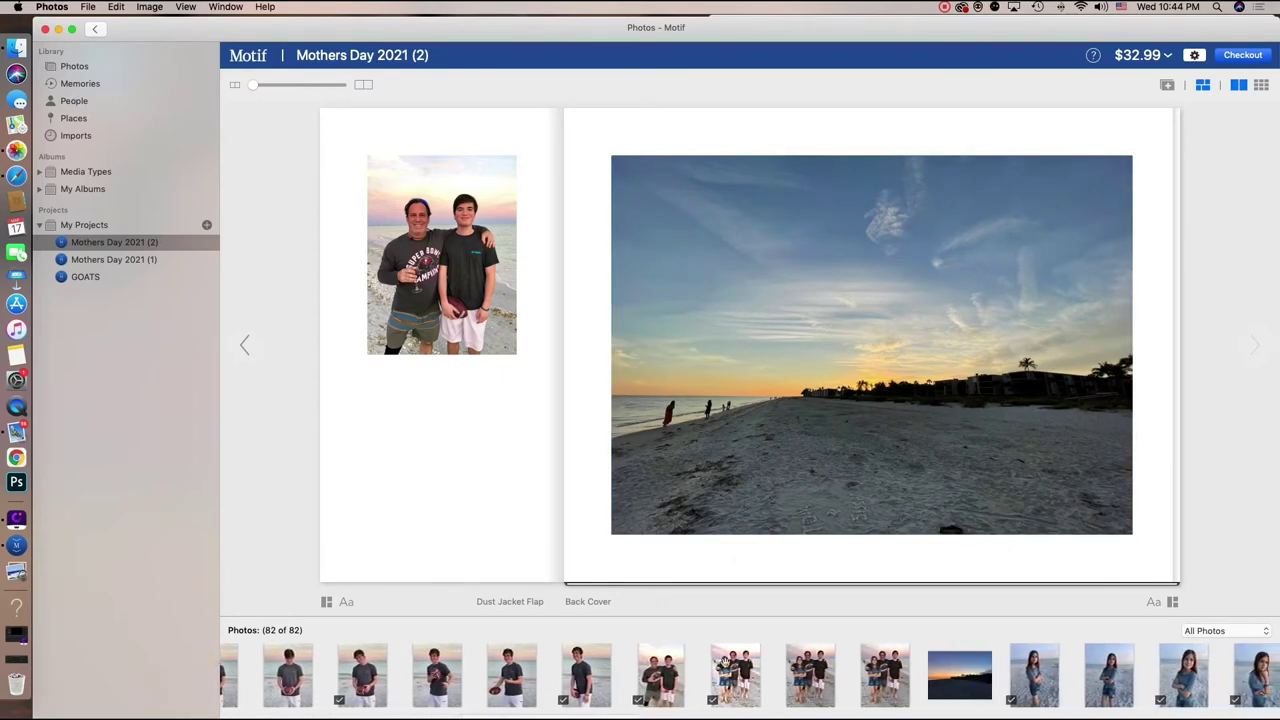
scroll(725, 662, "right", 10)
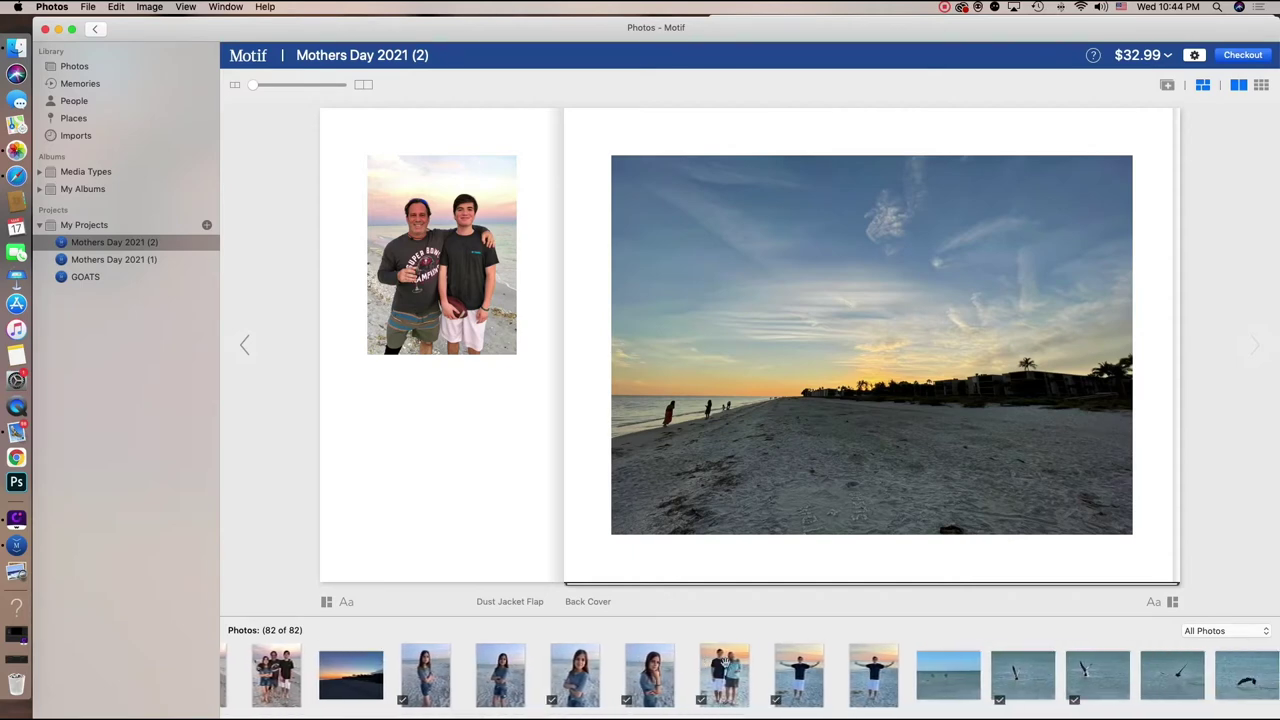
scroll(725, 662, "right", 5)
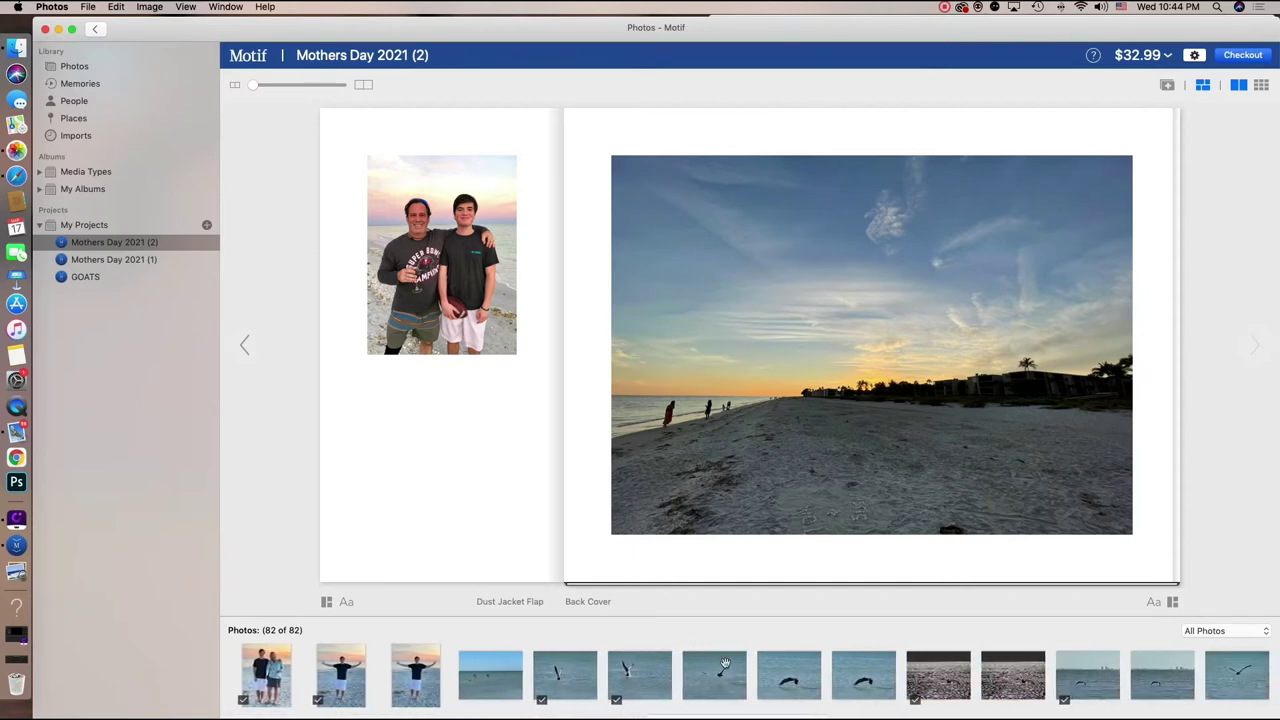
scroll(700, 664, "left", 1)
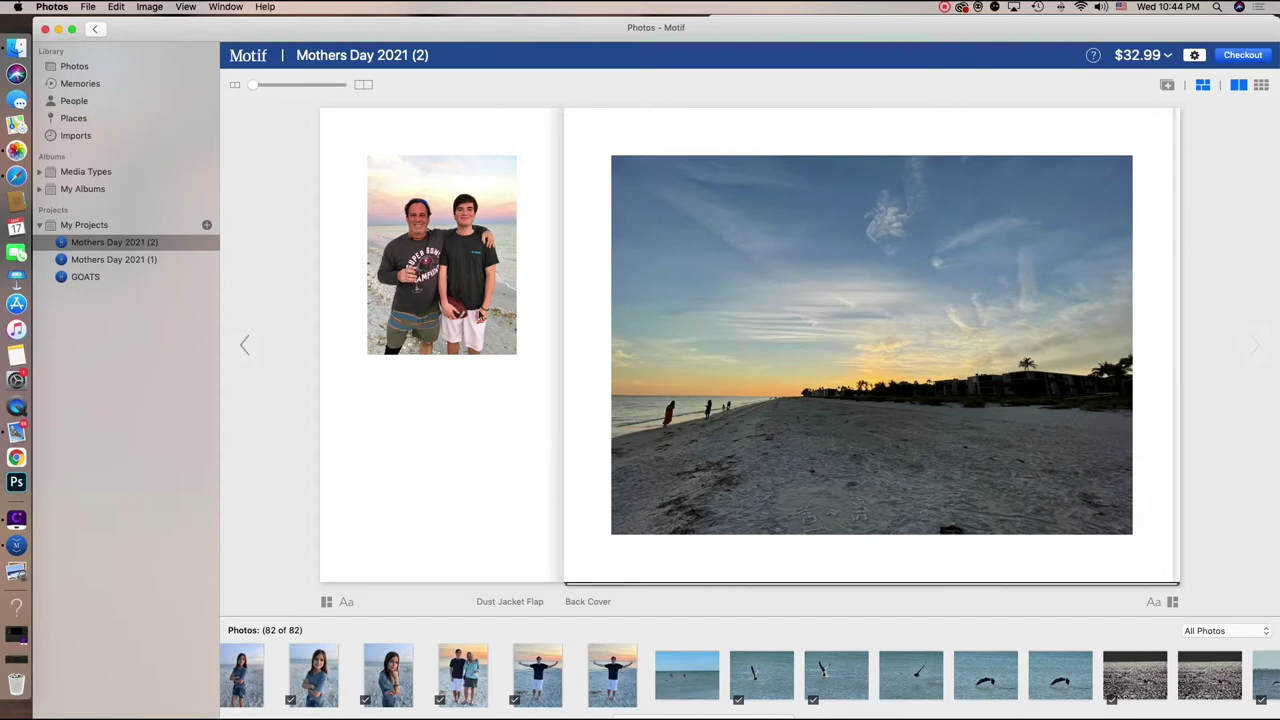
left_click(474, 290)
Step: Put the boy-and-woman photo on the flap, shortening, zooming and shifting it down
left_click(555, 378)
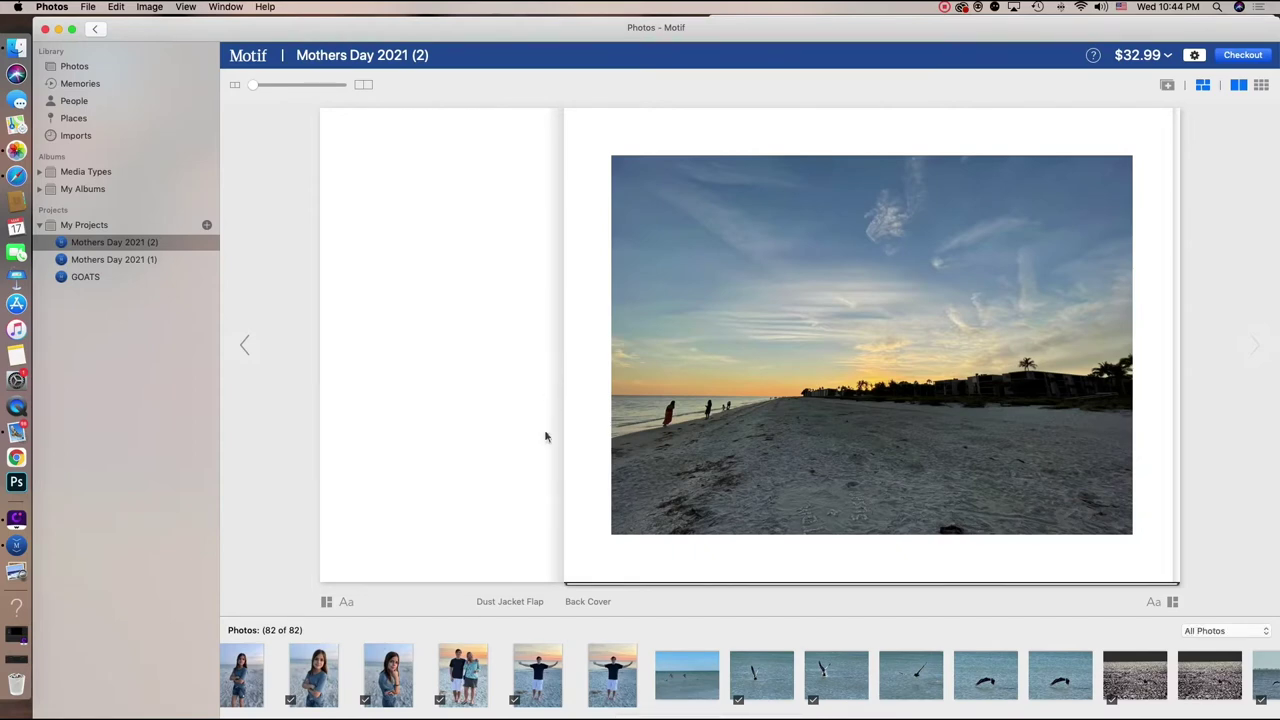
left_click_drag(466, 676, 457, 334)
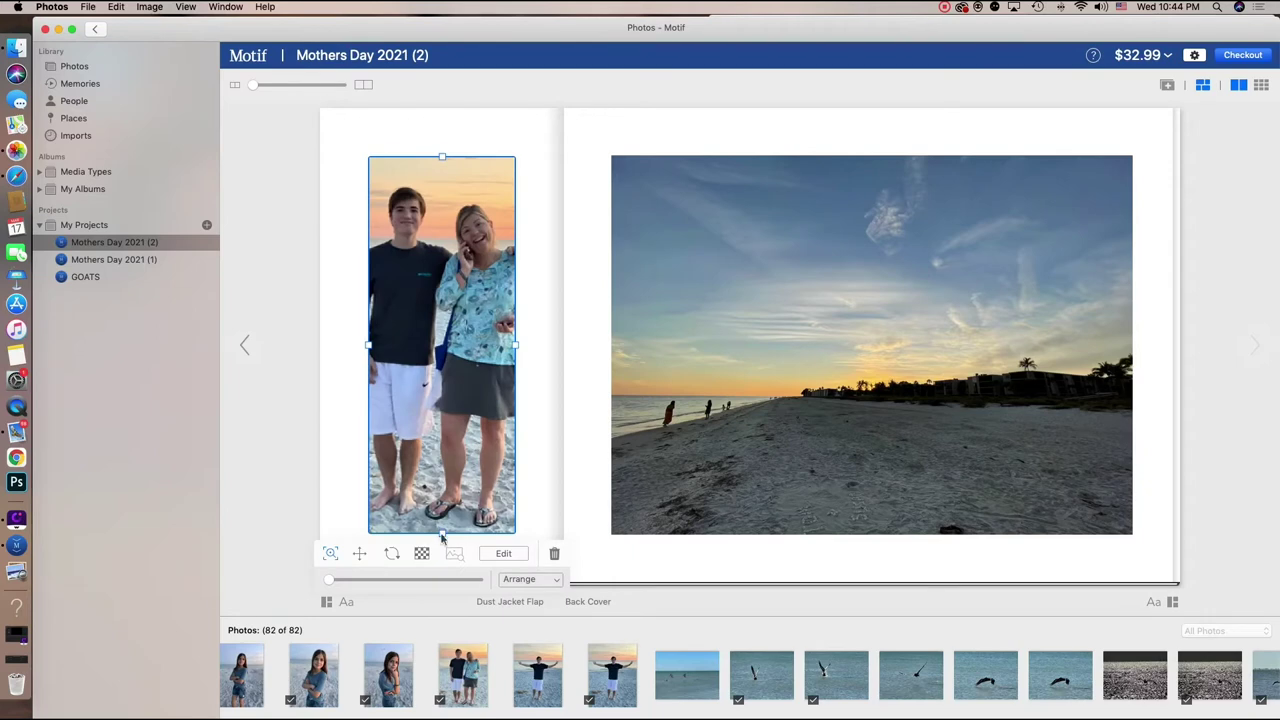
left_click_drag(443, 535, 448, 370)
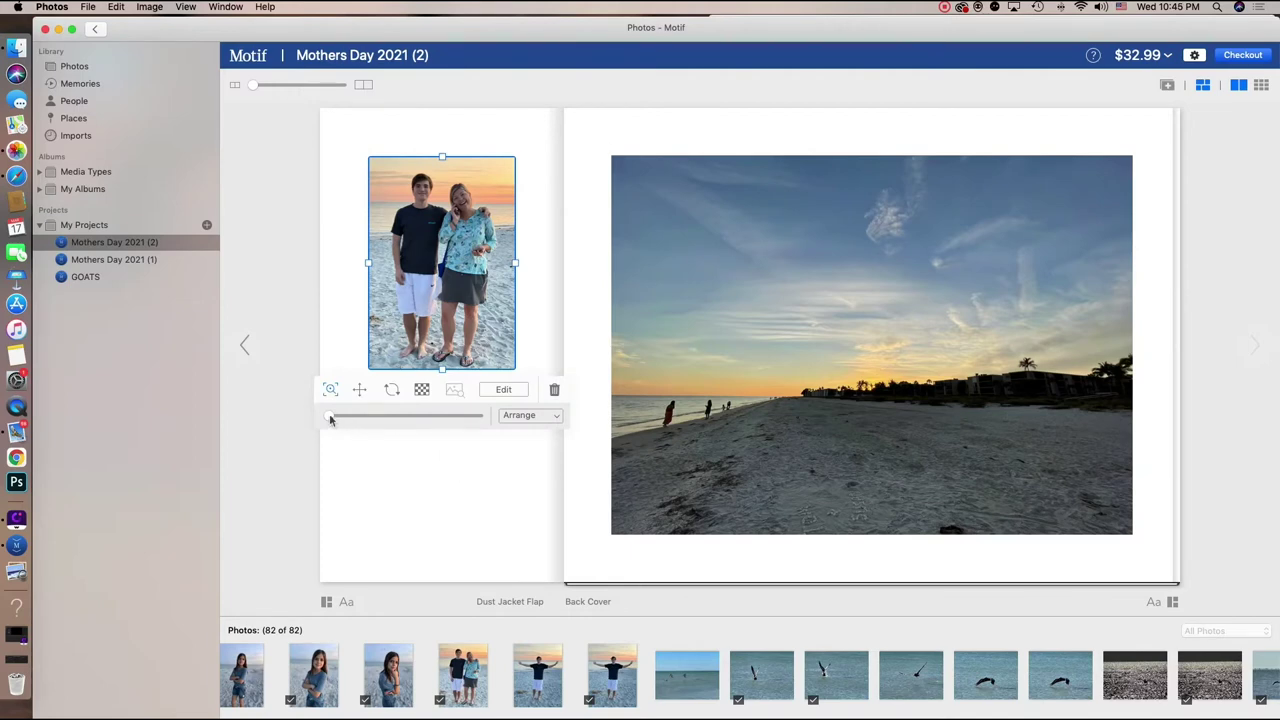
left_click_drag(331, 420, 373, 424)
left_click_drag(461, 256, 460, 291)
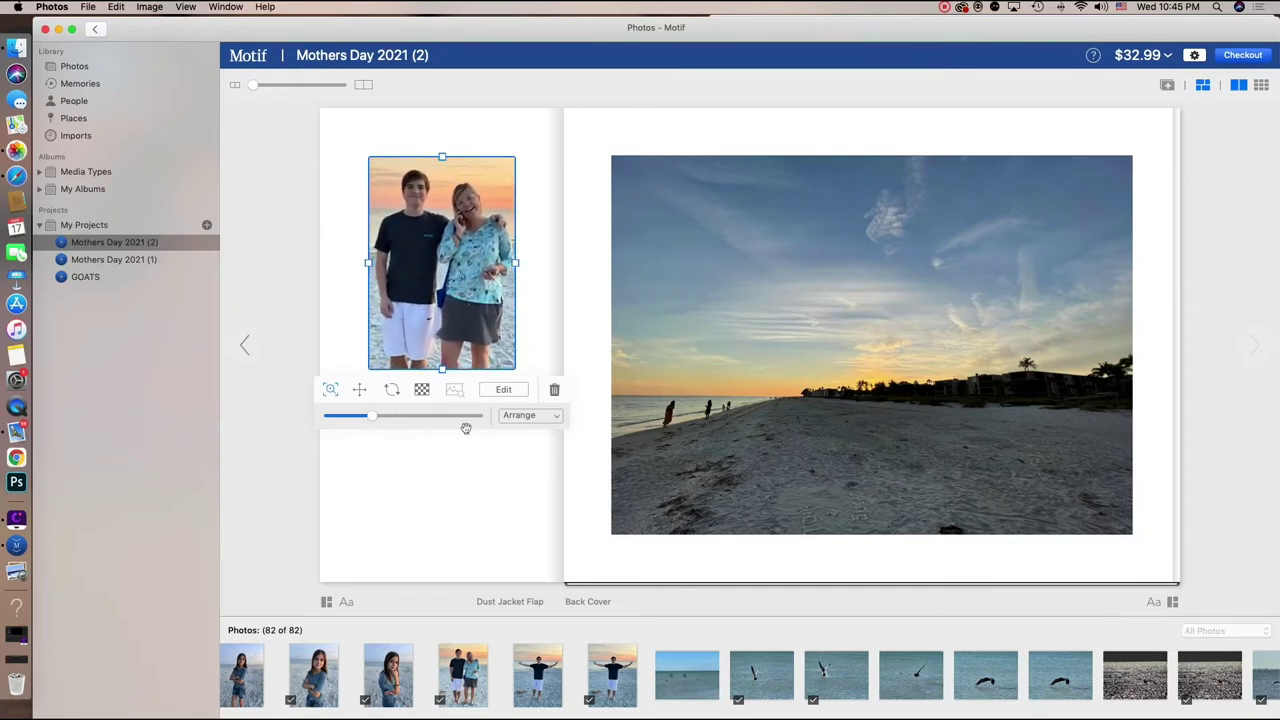
left_click(458, 489)
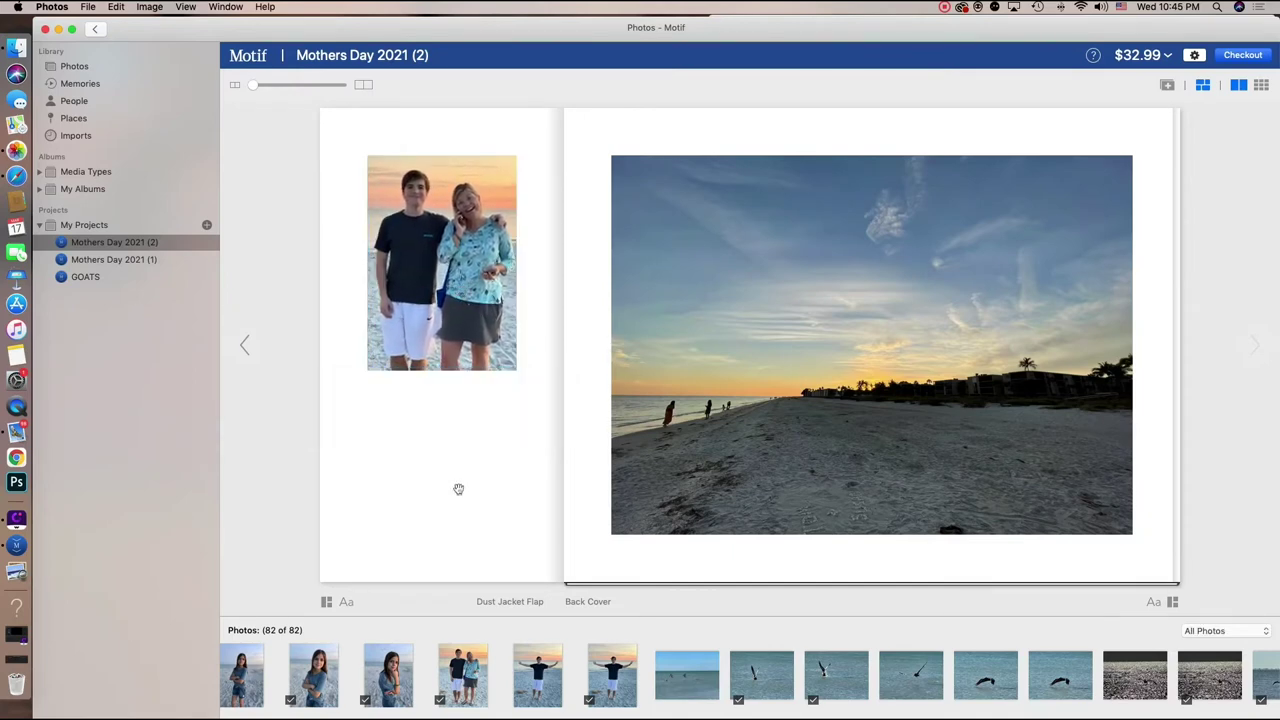
Step: Page back five spreads through the book
left_click(245, 346)
left_click(246, 346)
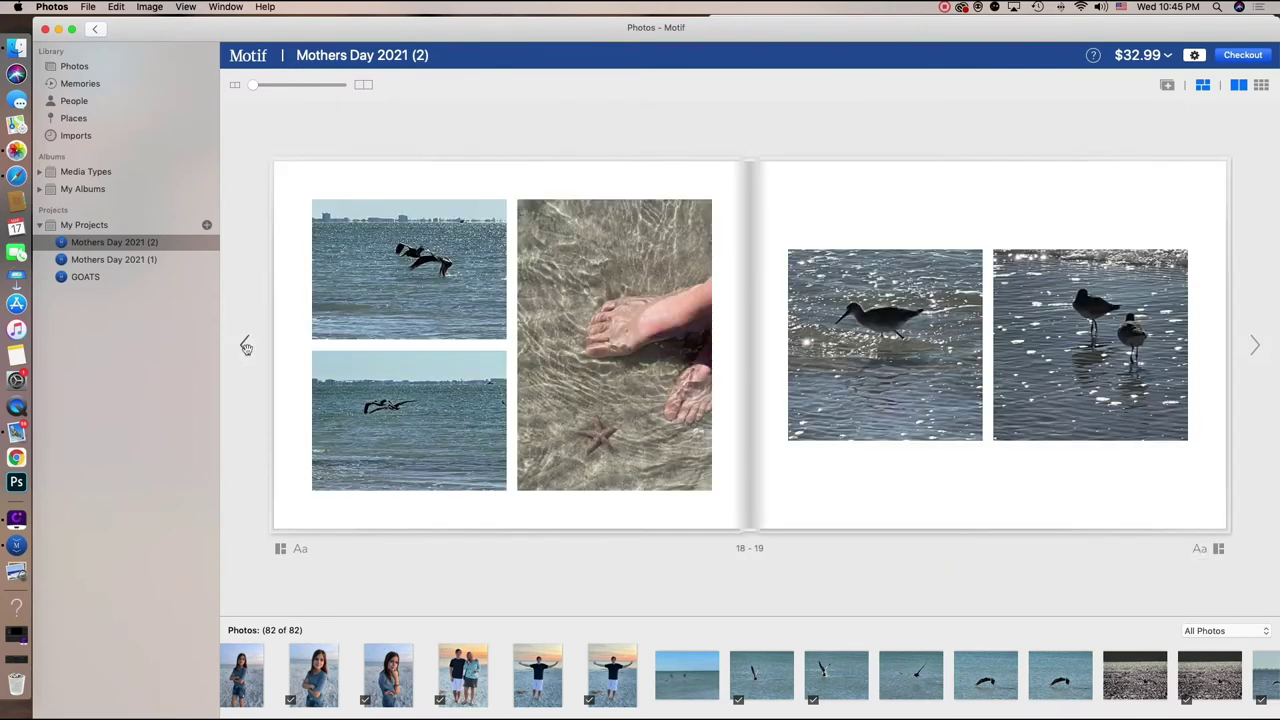
left_click(246, 346)
left_click(246, 346)
left_click(246, 346)
Step: Page back through the remaining spreads to the front cover
left_click(246, 346)
left_click(246, 346)
left_click(246, 346)
left_click(246, 346)
left_click(246, 346)
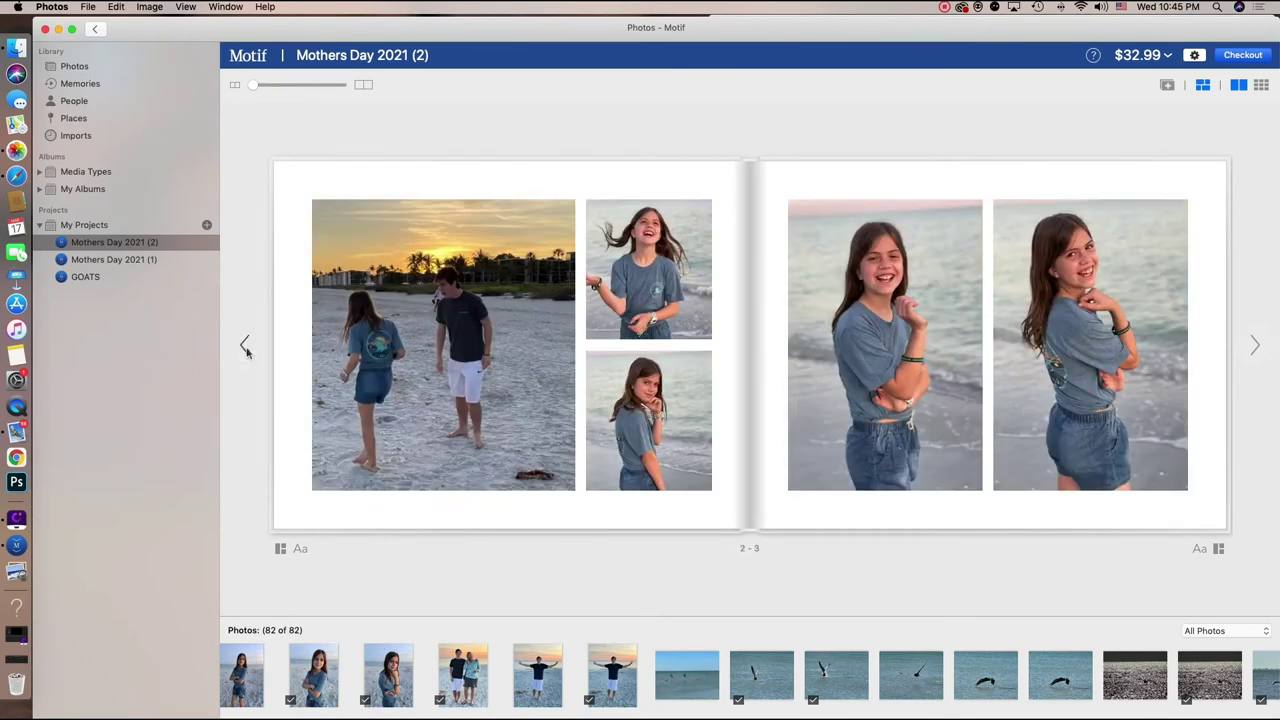
left_click(246, 346)
left_click(246, 346)
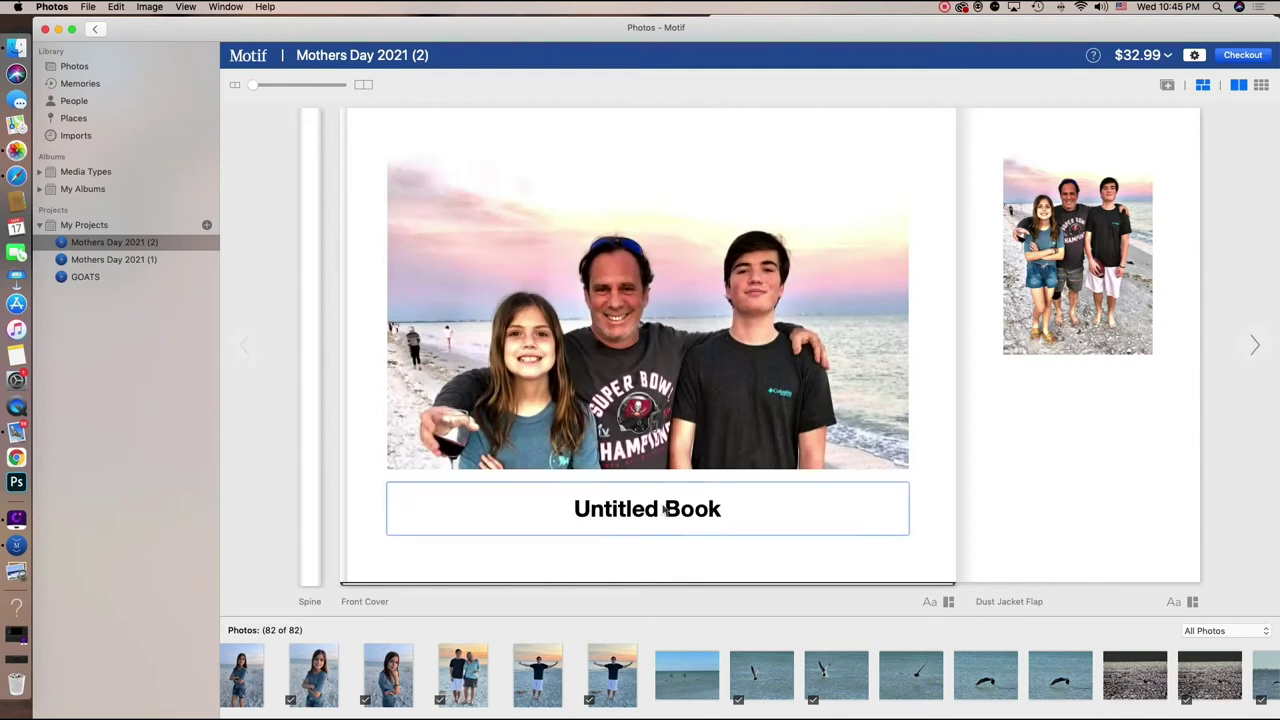
Step: Replace the Untitled Book cover title with 'Sanibel Island, Florida 2021' in black
left_click(722, 512)
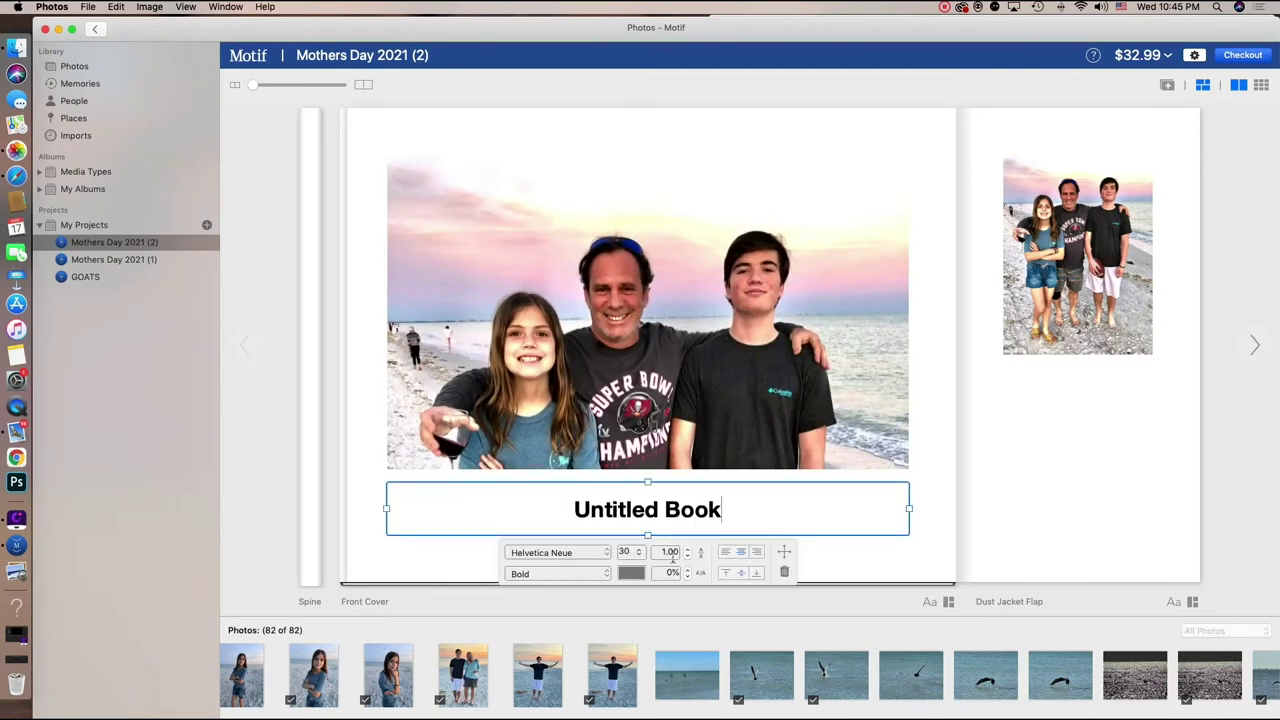
left_click_drag(722, 509, 576, 509)
left_click(636, 576)
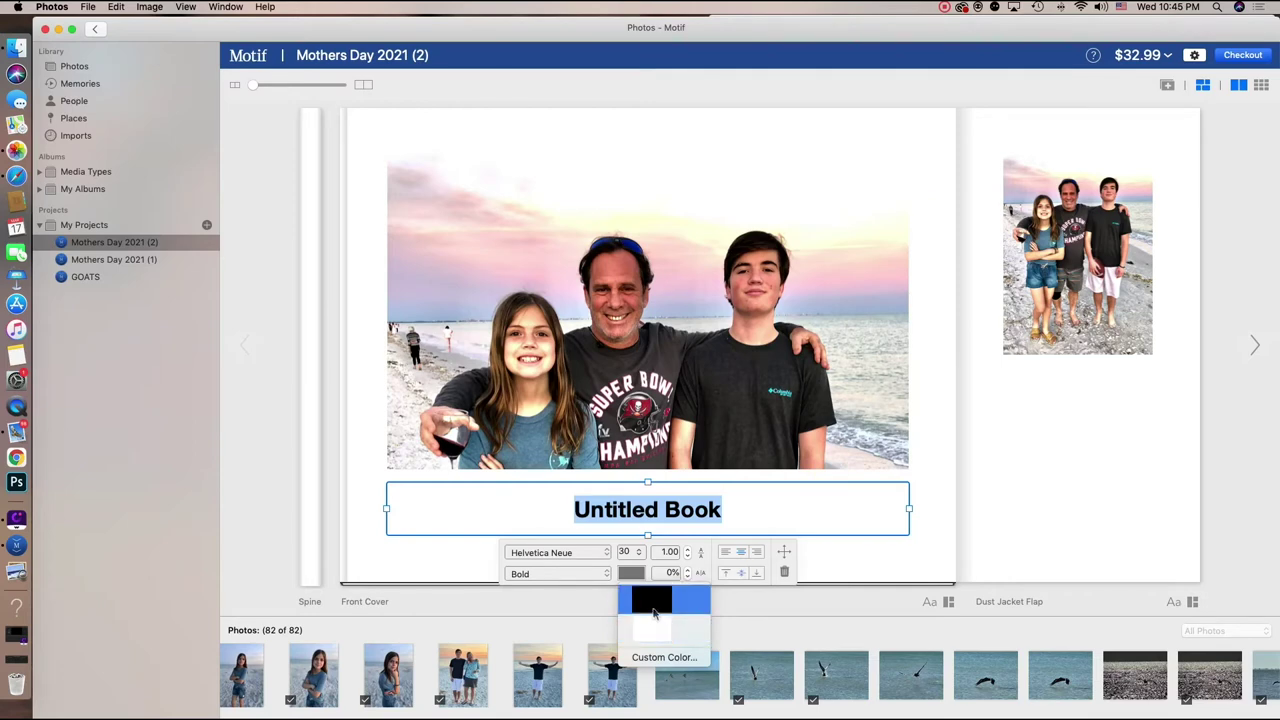
left_click(654, 602)
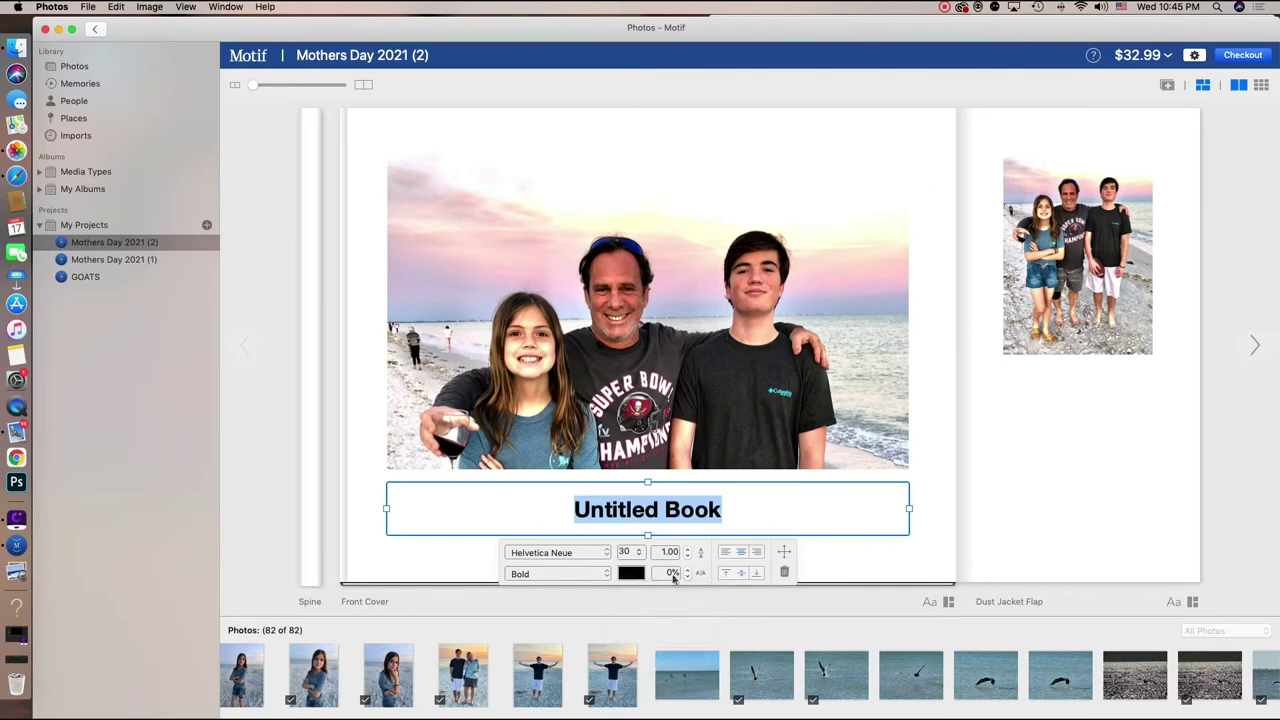
type("S")
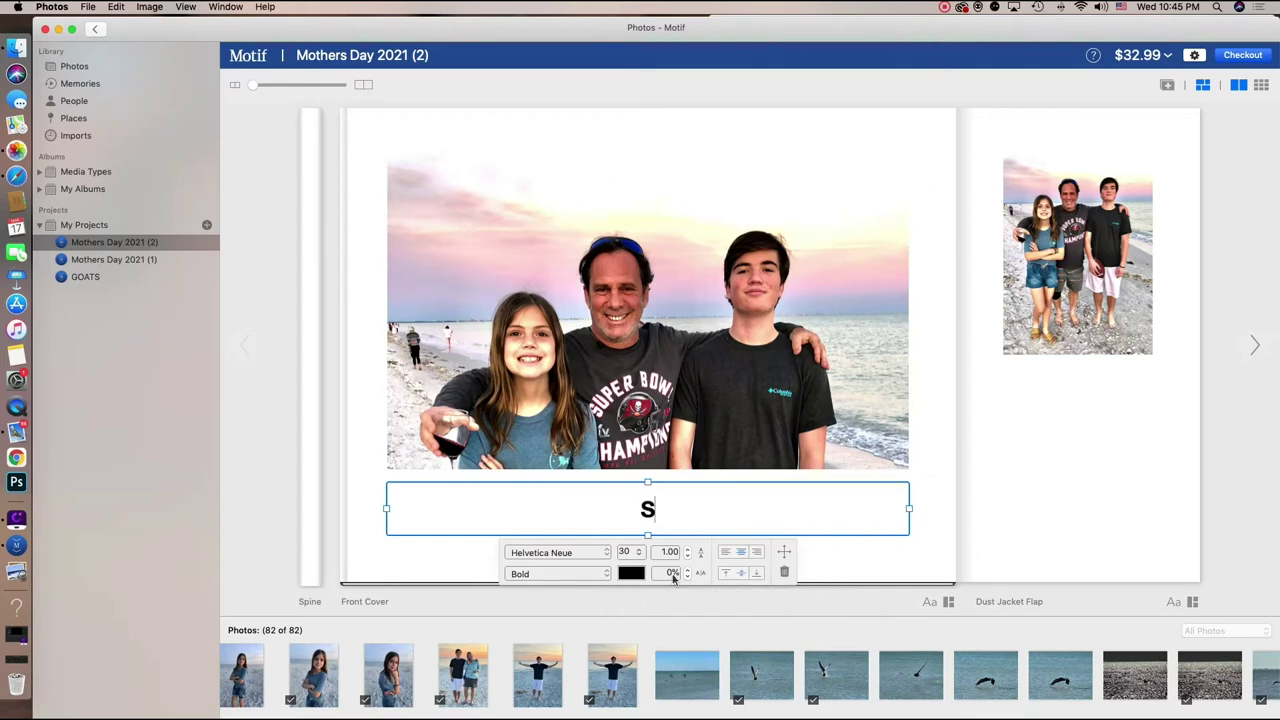
type("anibel")
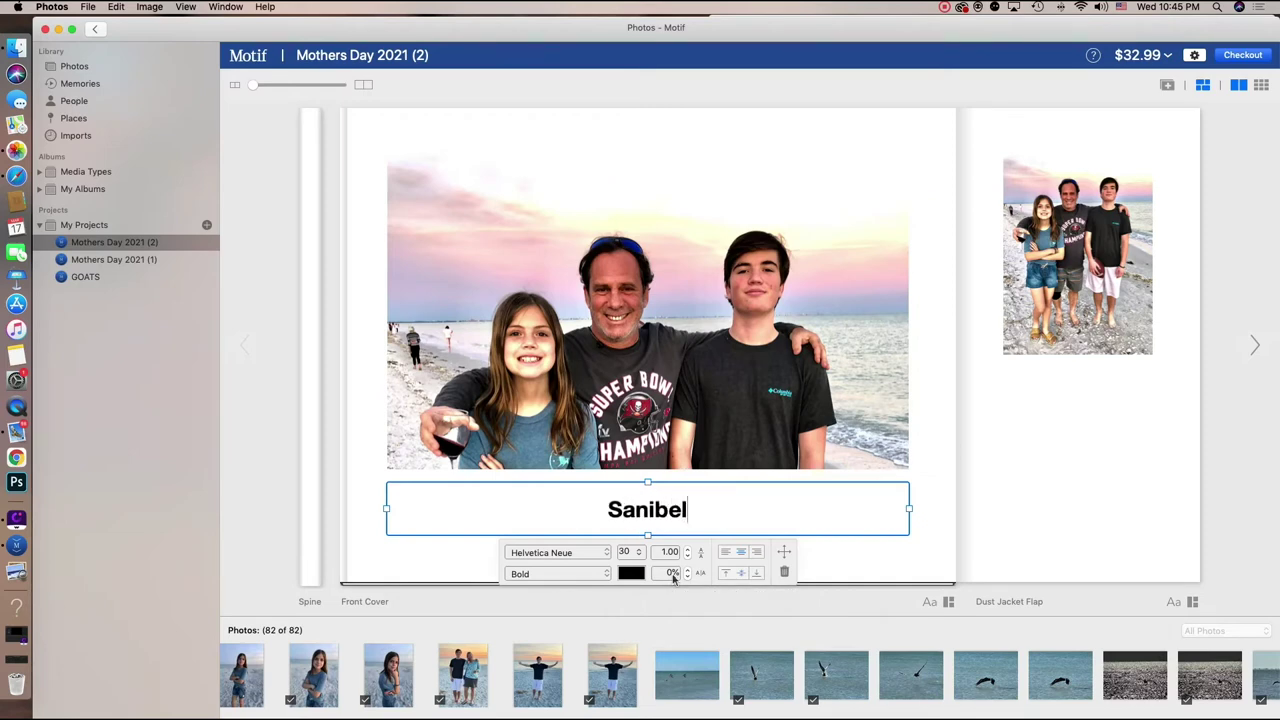
type(" Island")
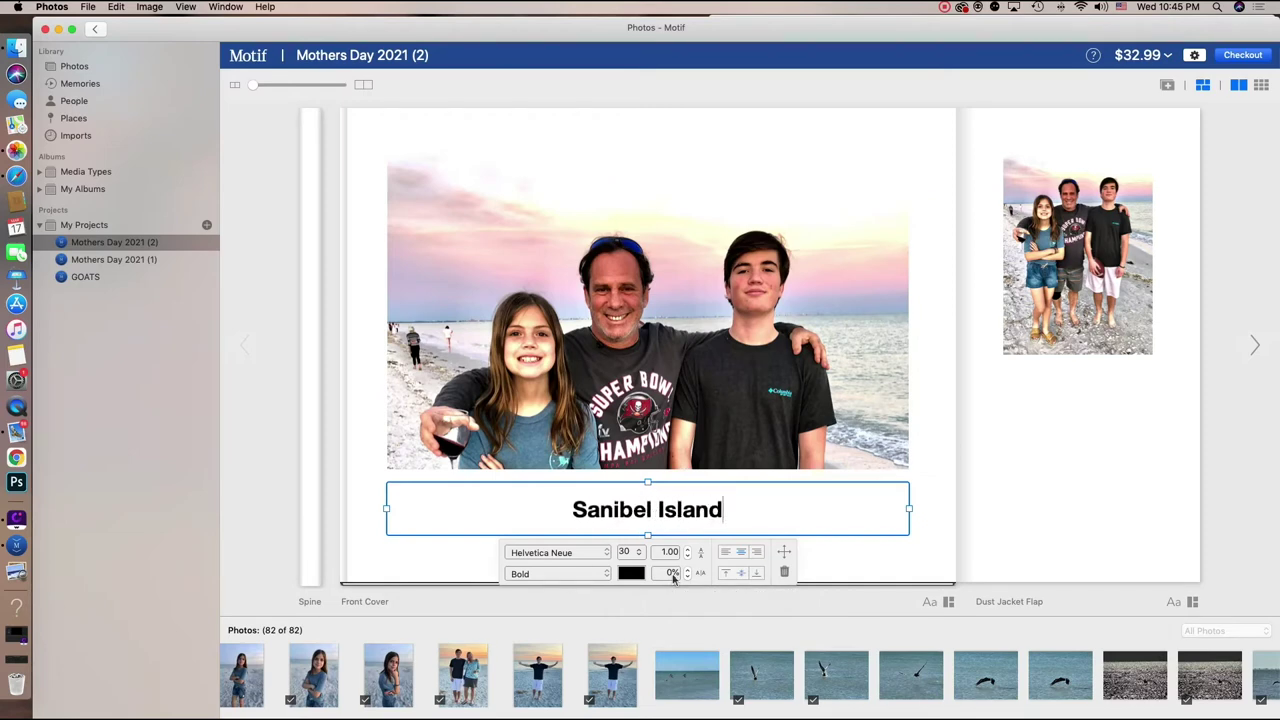
type(", Flori")
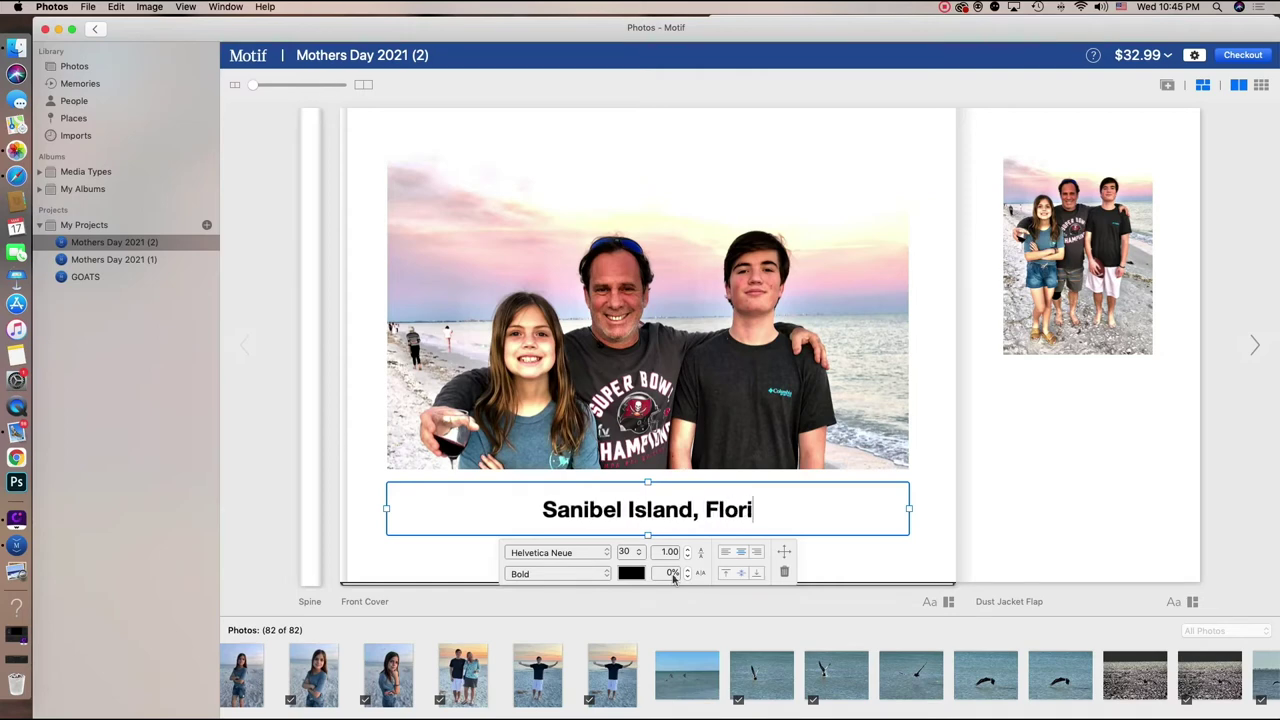
type("da 2021")
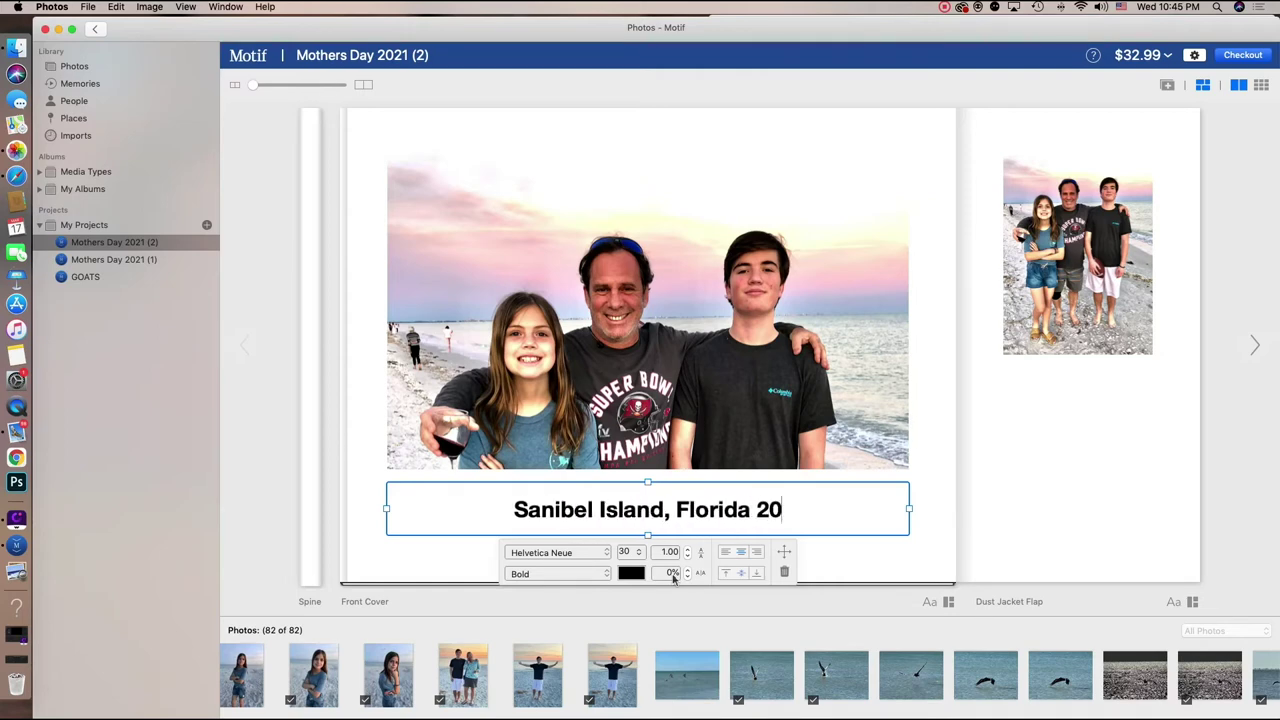
Step: Swap the front cover's family photo for the palm-tree sunset photo
left_click(860, 572)
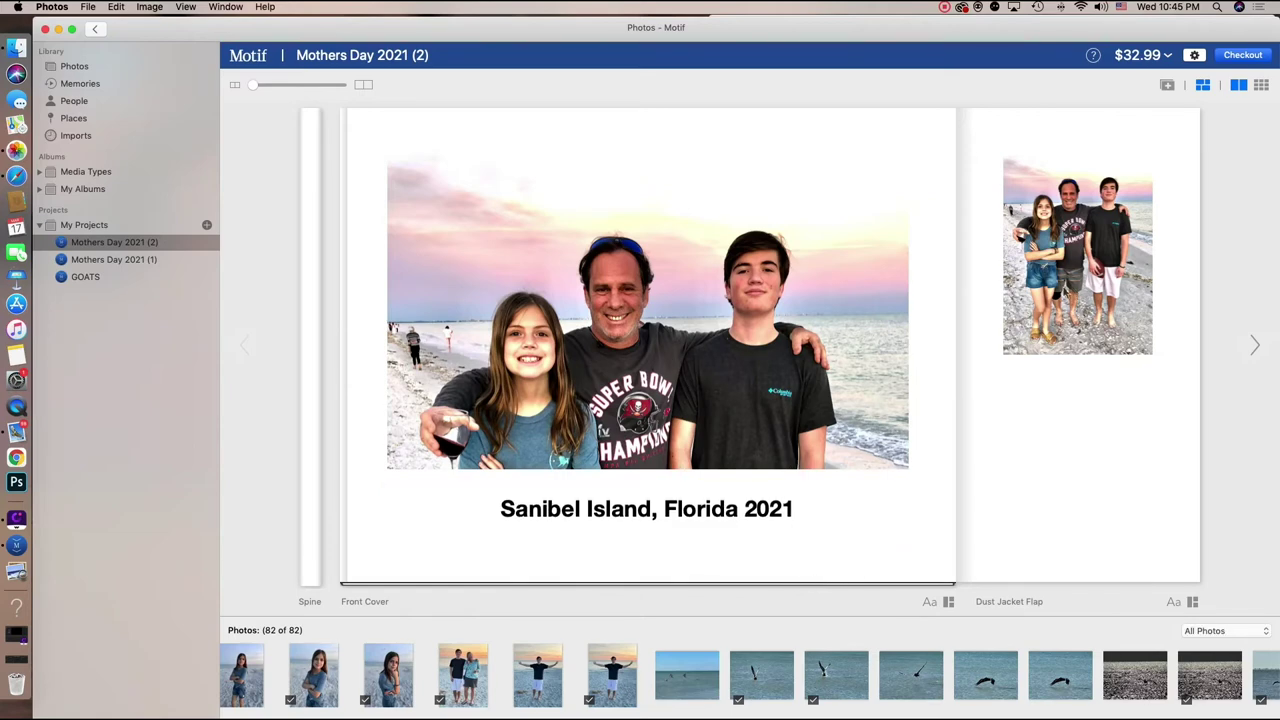
left_click(650, 410)
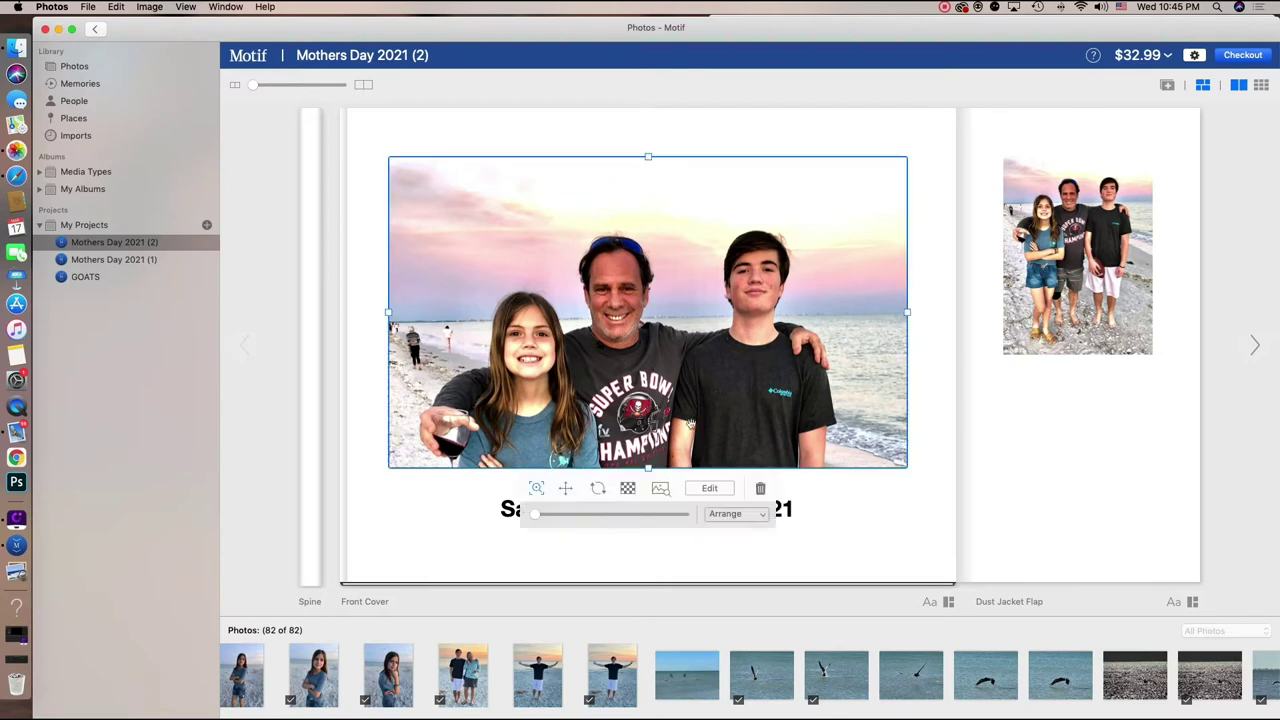
left_click(760, 490)
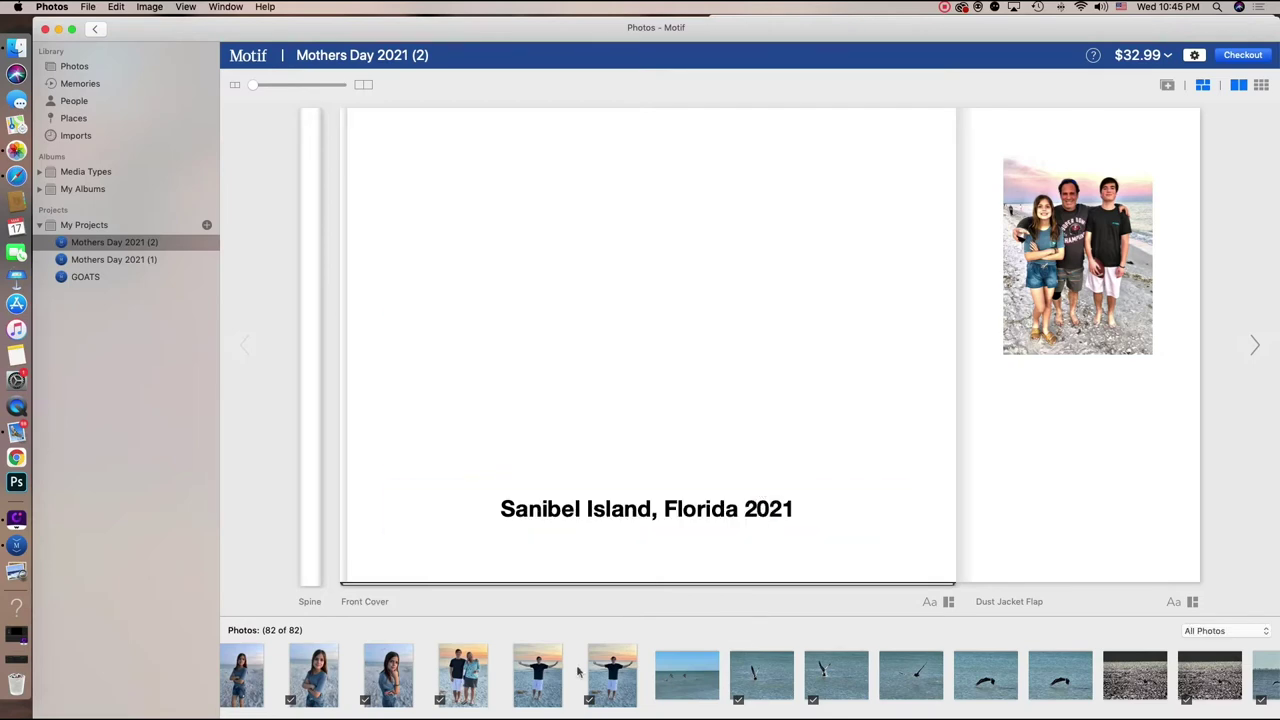
scroll(578, 672, "left", 10)
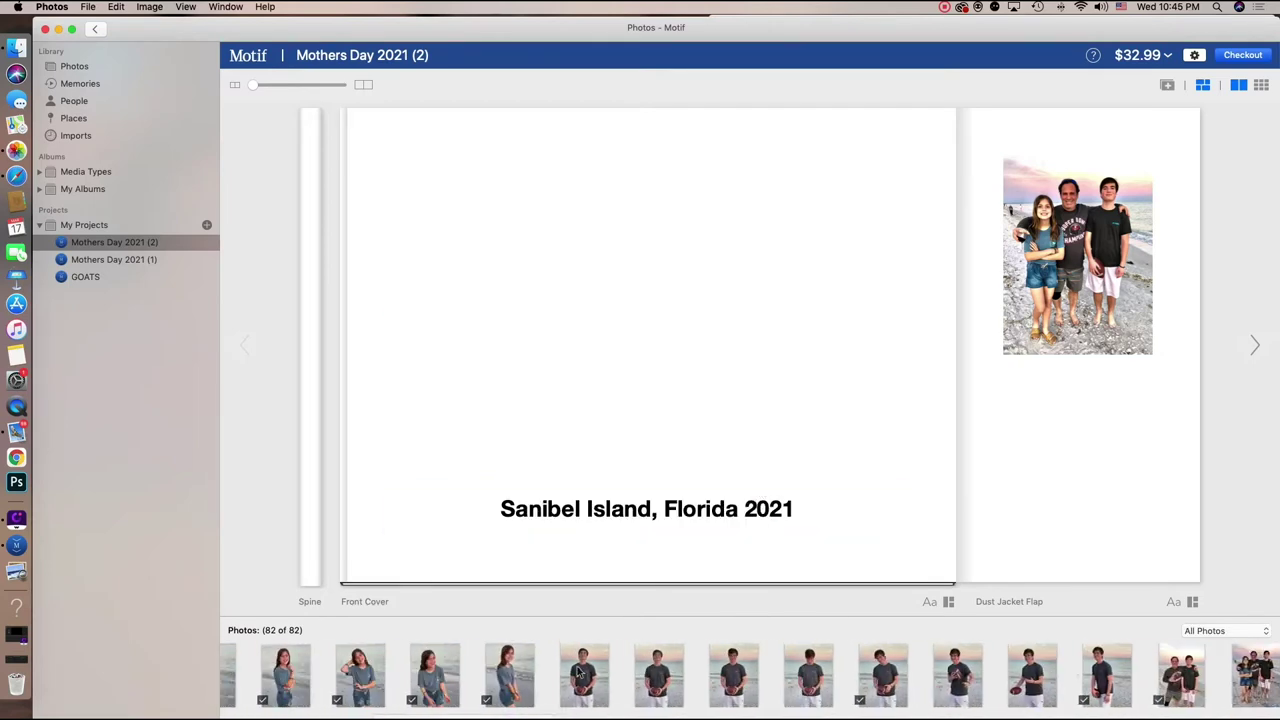
scroll(578, 672, "left", 5)
left_click_drag(278, 675, 664, 350)
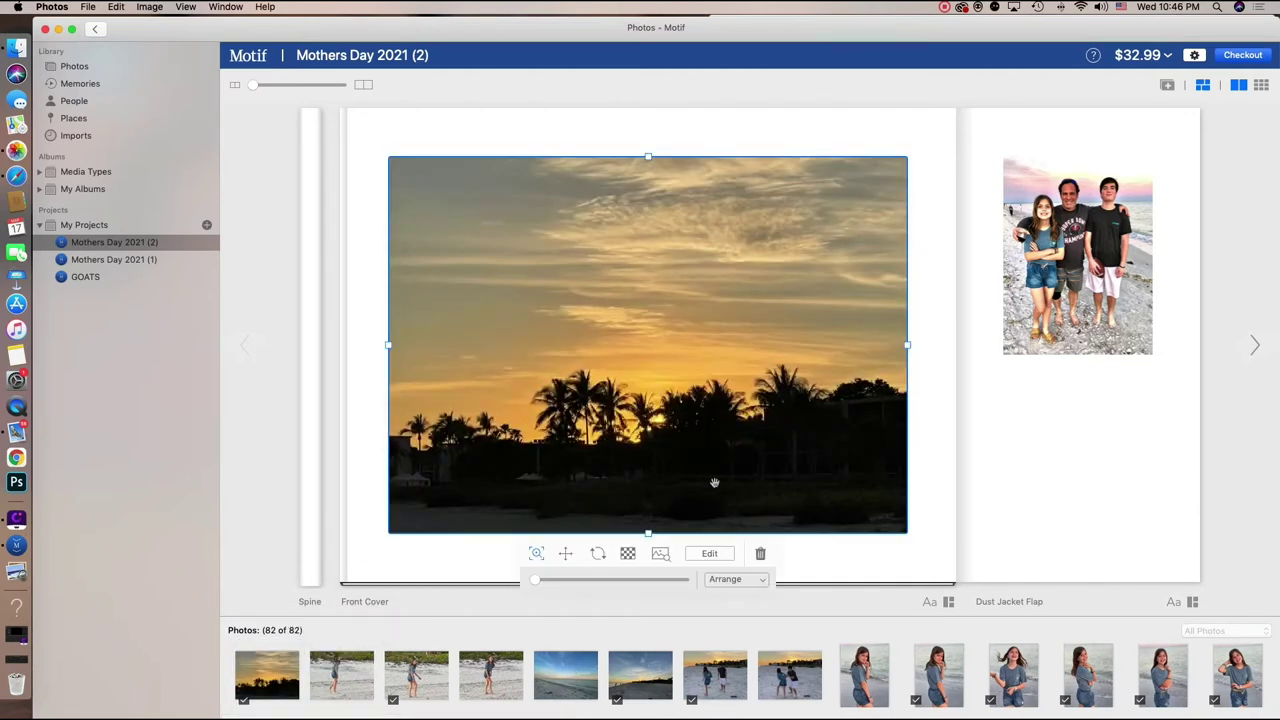
left_click(648, 530)
Step: Make the cover title 'Sanibel Island, Florida 2021' white
left_click(648, 521)
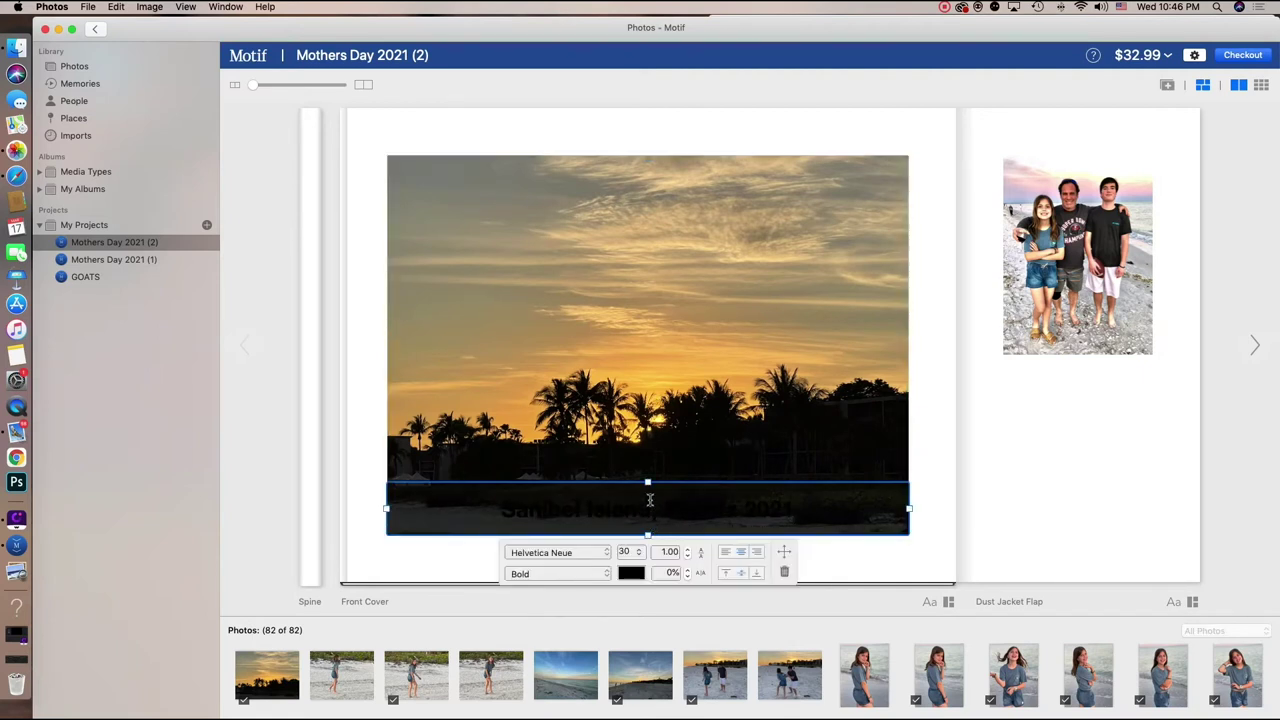
left_click(786, 508)
left_click_drag(793, 509, 492, 505)
left_click(632, 574)
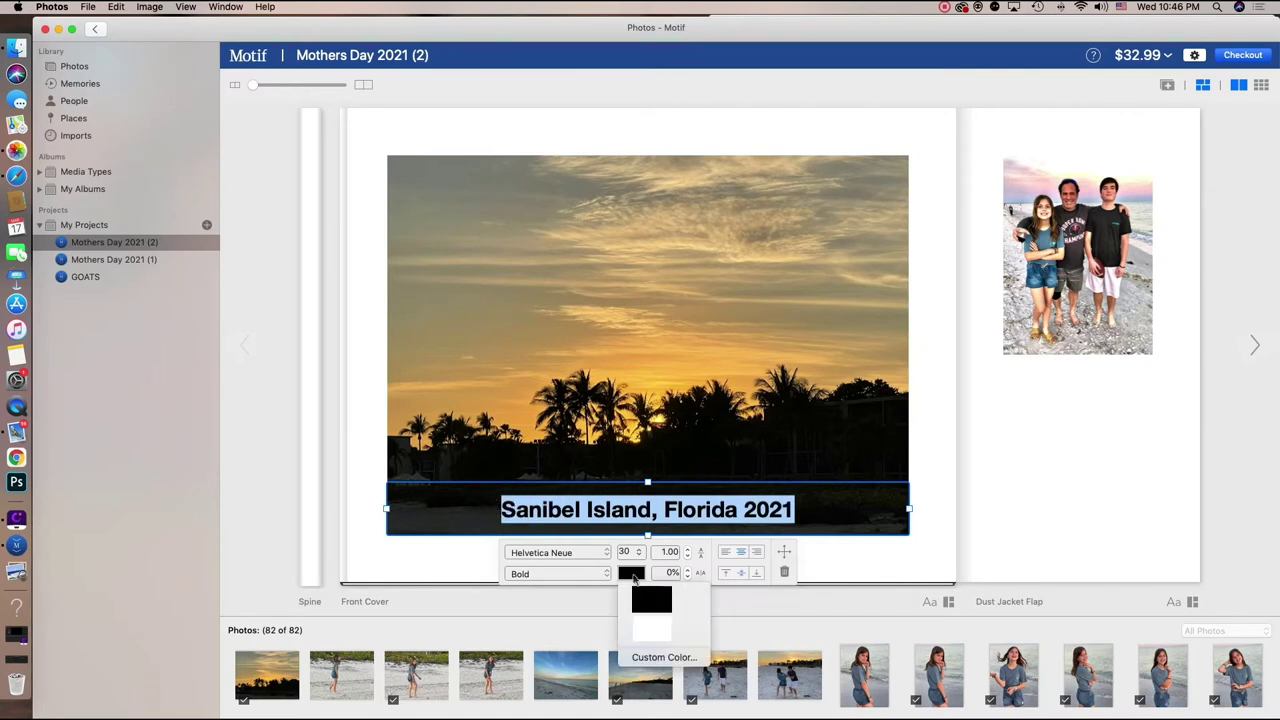
left_click(650, 631)
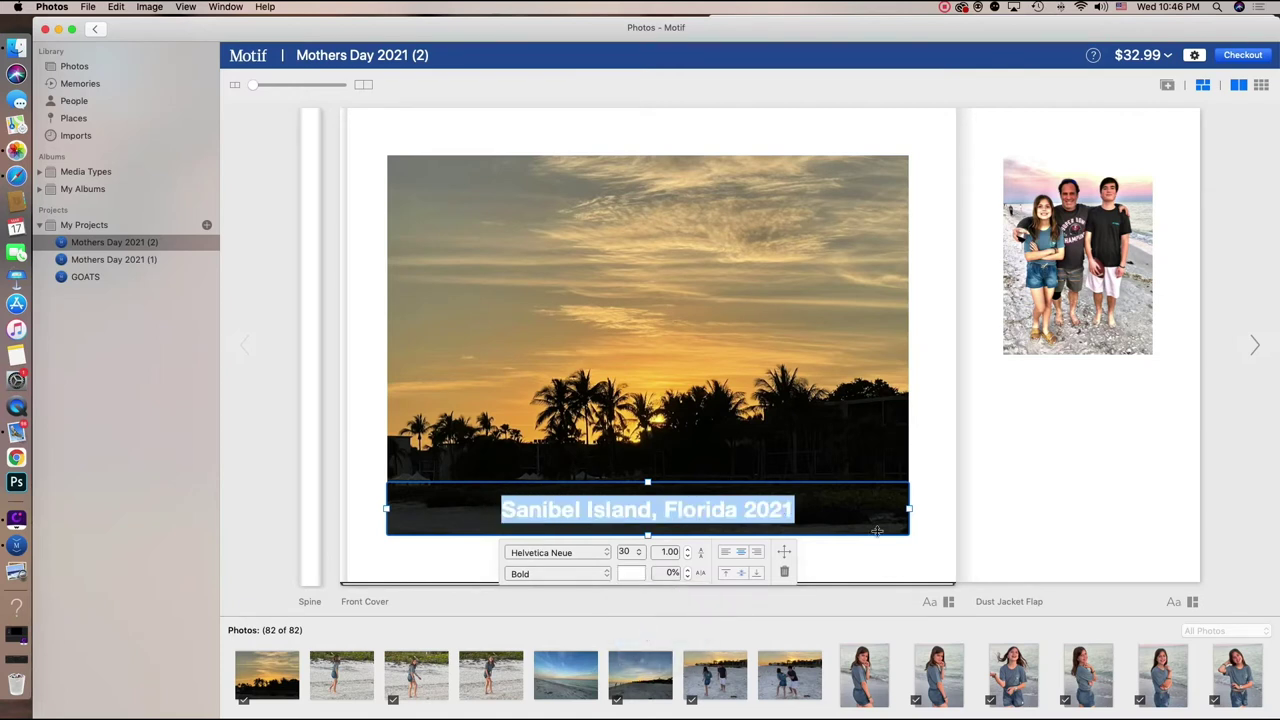
left_click(942, 515)
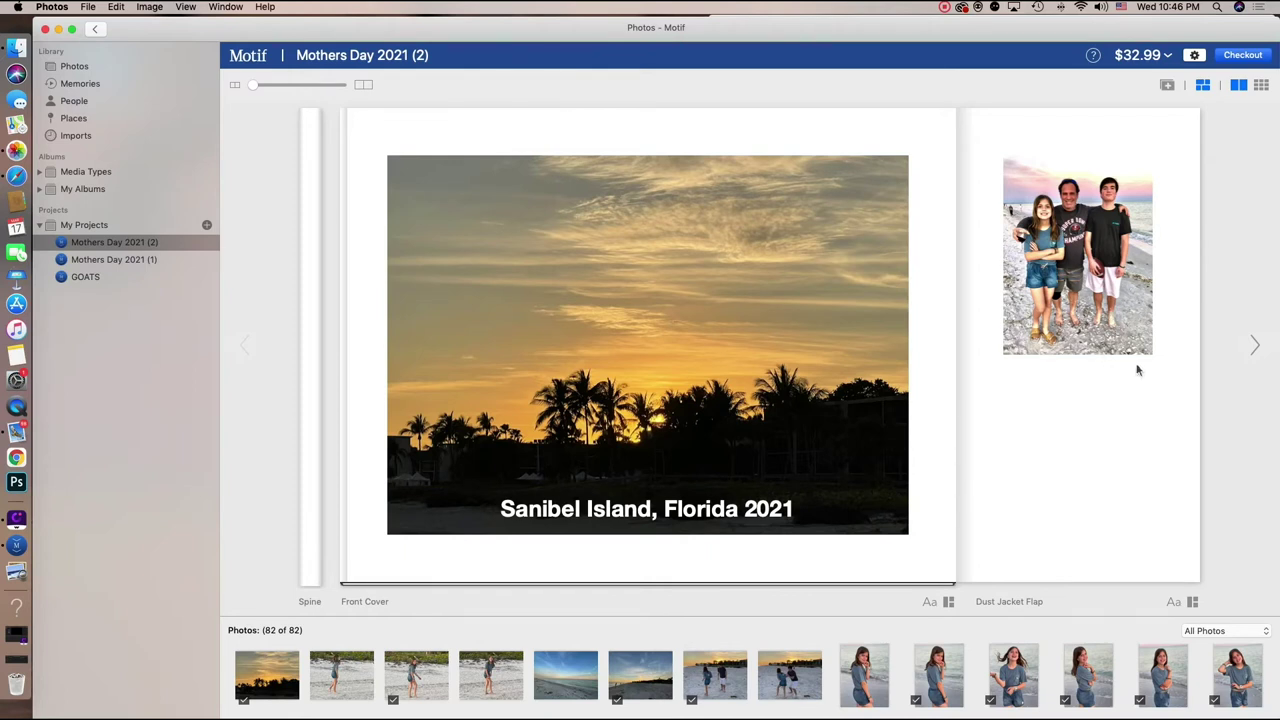
Step: Go to pages 2–3 and open the sunset beach photo for editing
left_click(1252, 350)
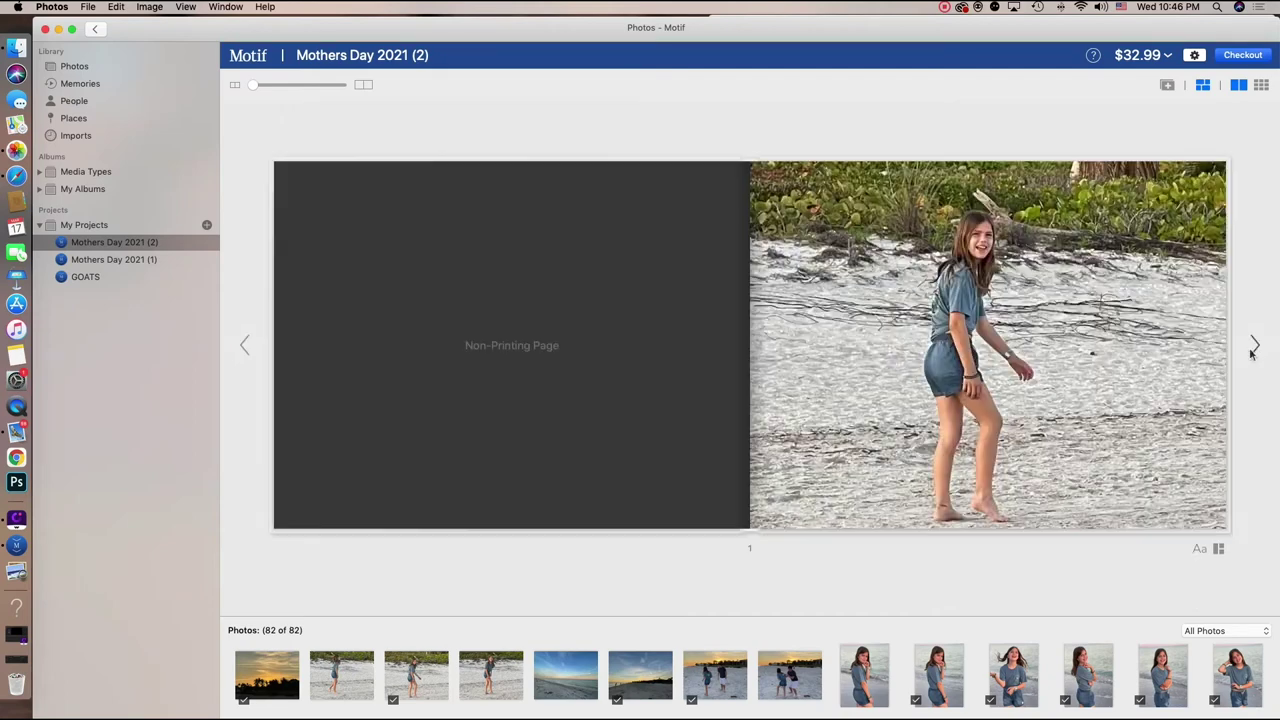
left_click(1252, 350)
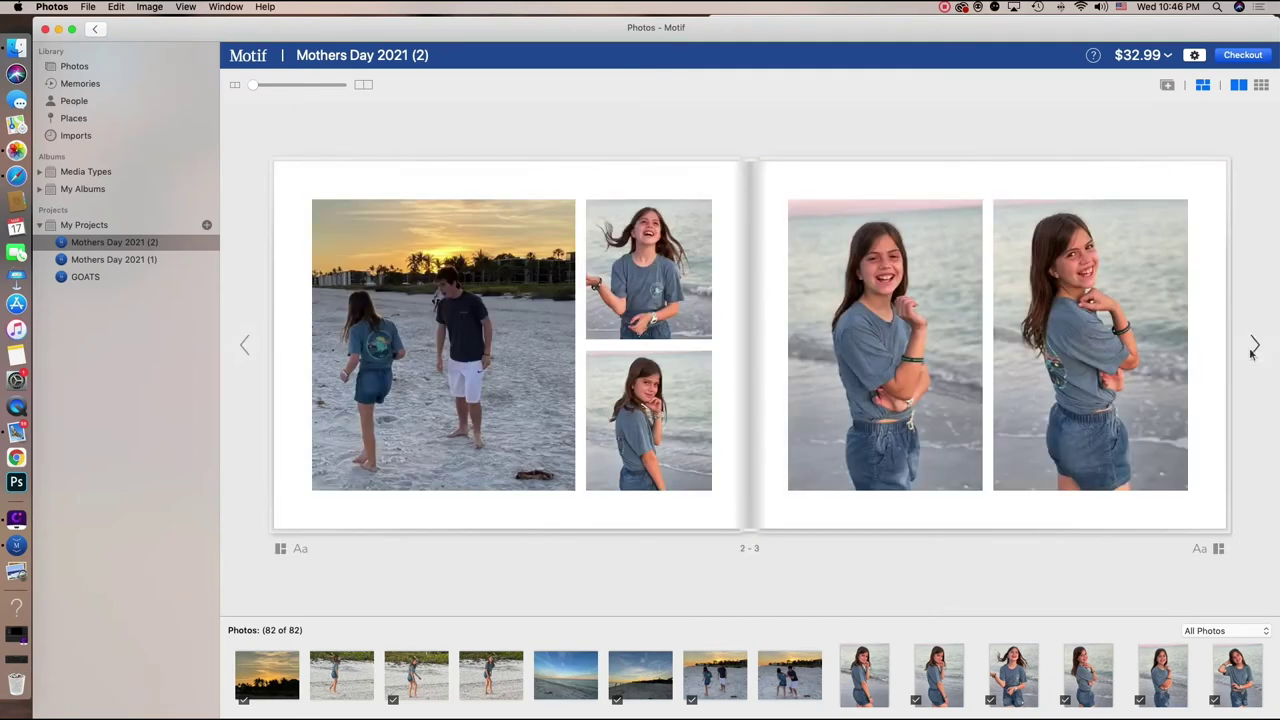
double_click(487, 412)
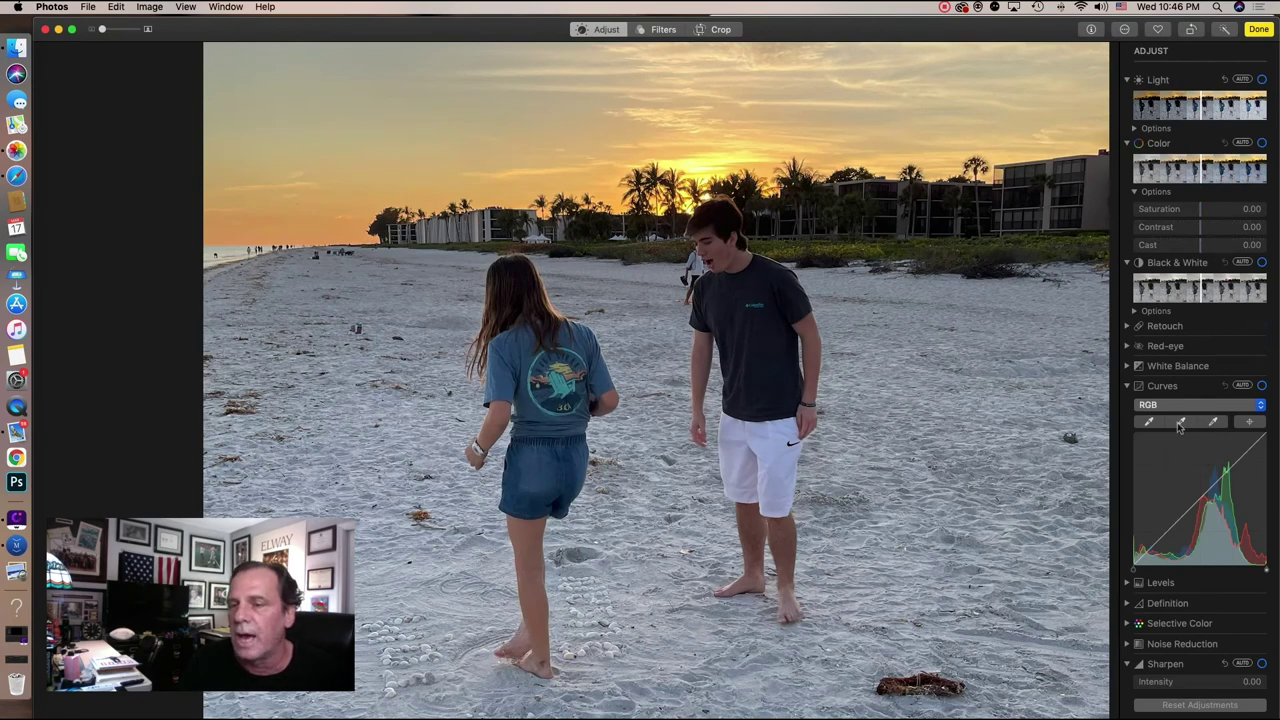
Step: Set the beach photo's saturation to 0.06 and apply automatic white balance
left_click(1181, 209)
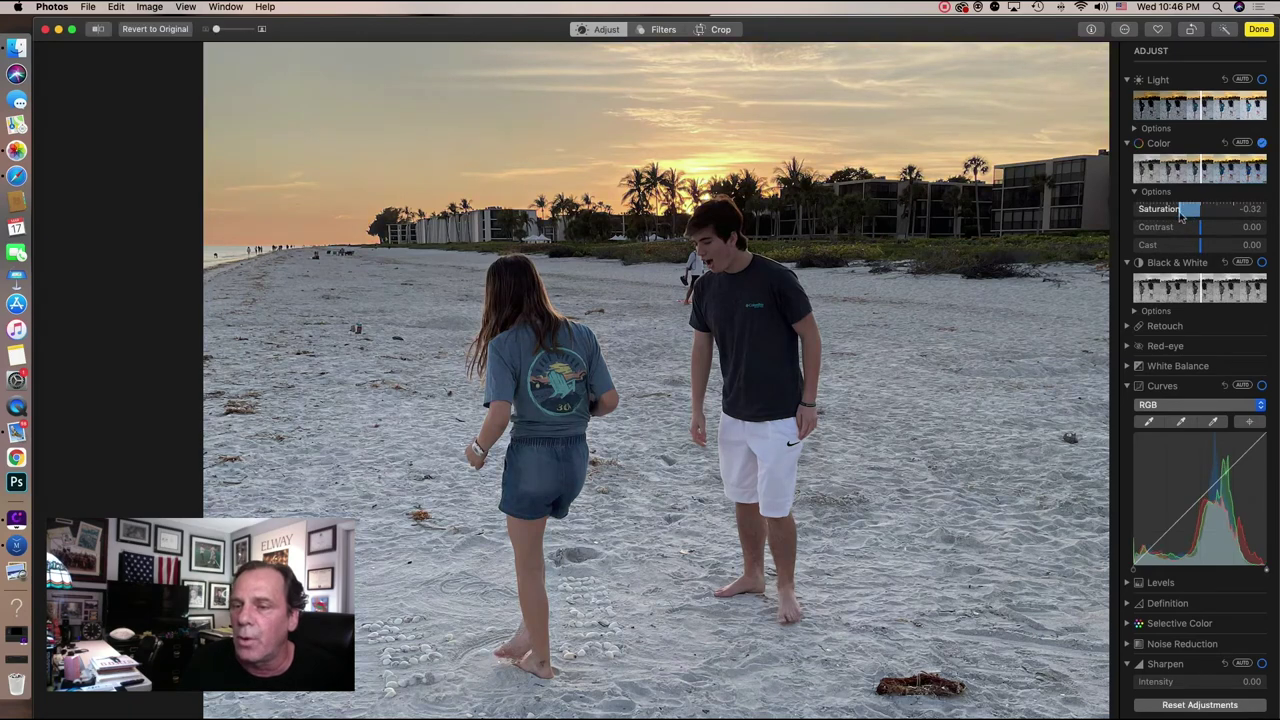
left_click_drag(1181, 215, 1092, 217)
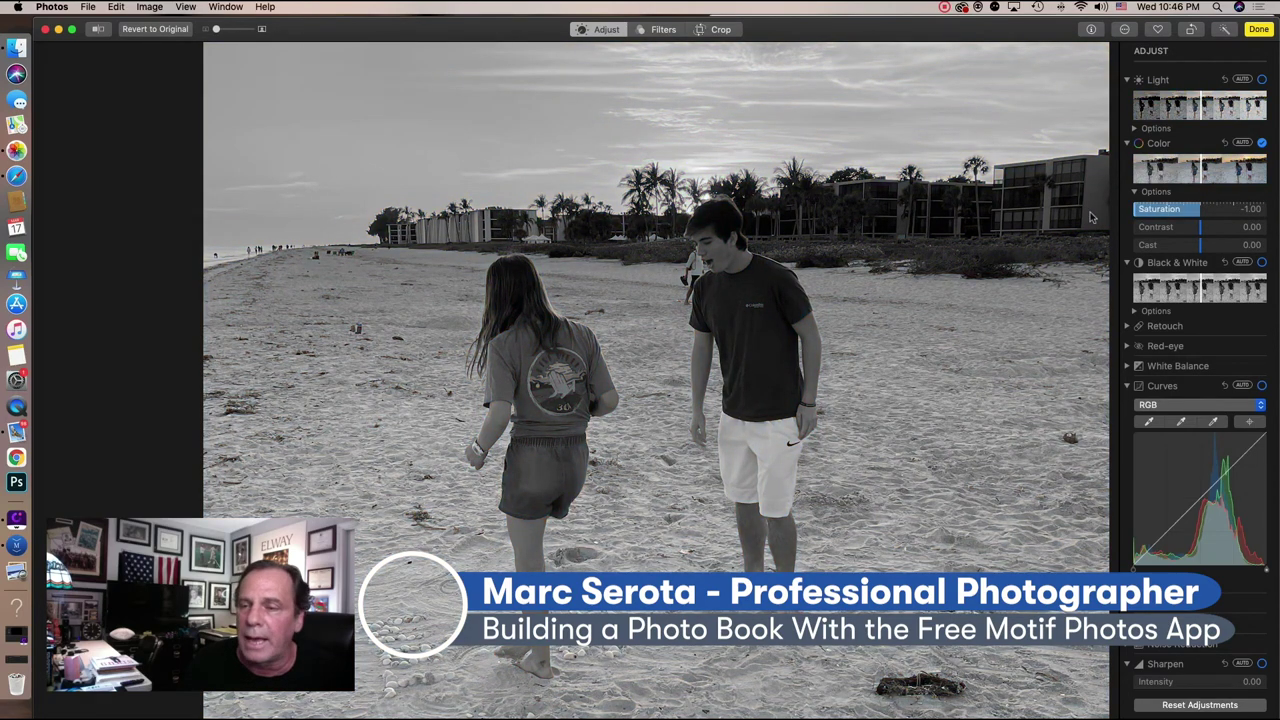
left_click_drag(1093, 216, 1200, 218)
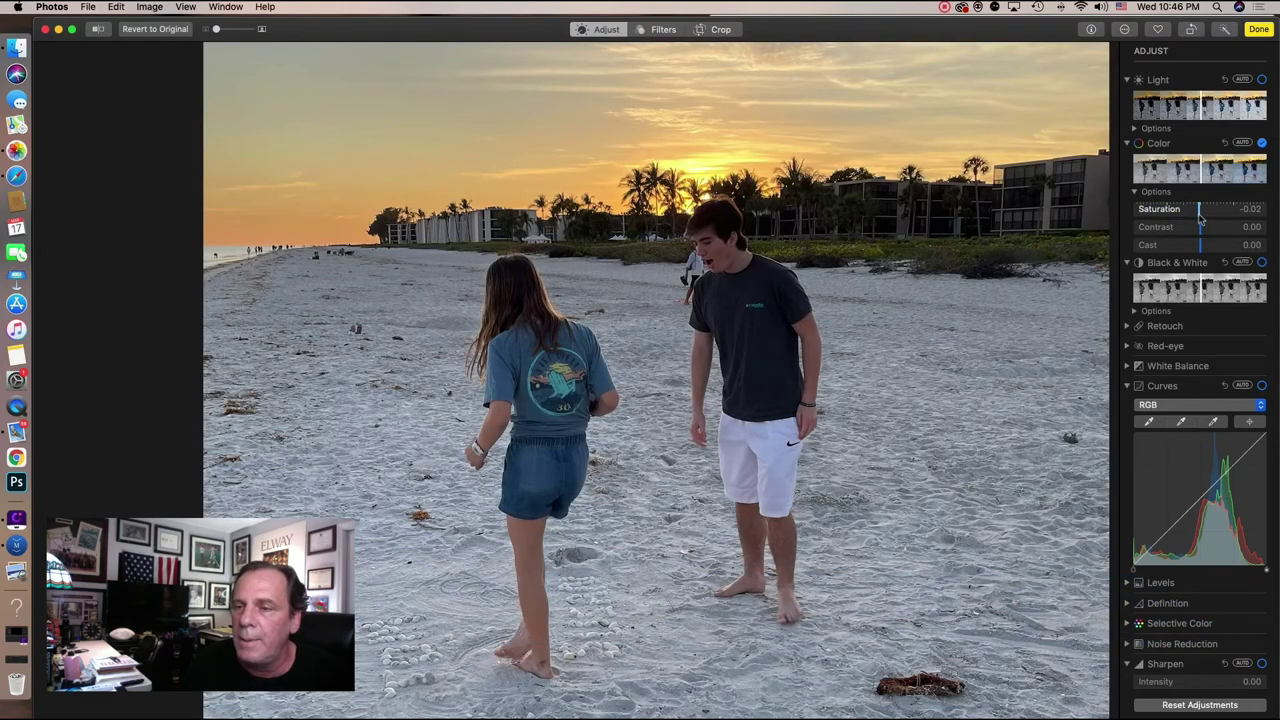
left_click_drag(1206, 218, 1209, 218)
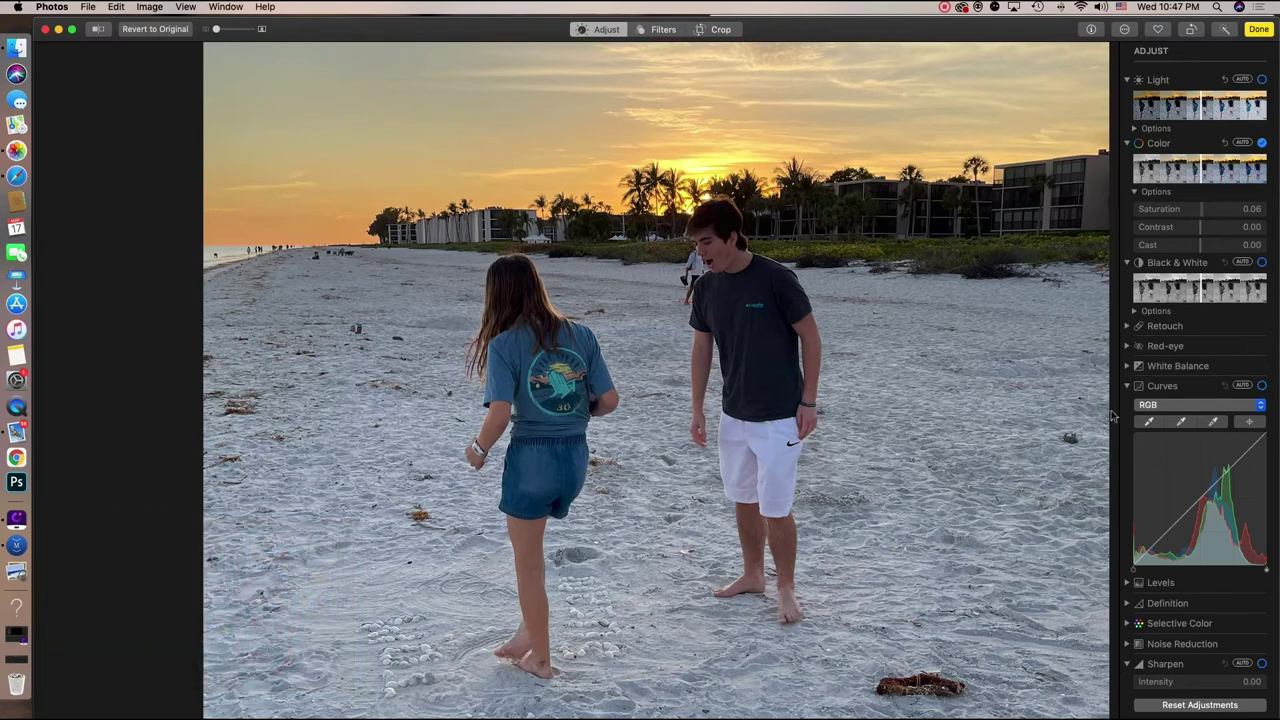
left_click(1242, 366)
scroll(1185, 602, "down", 3)
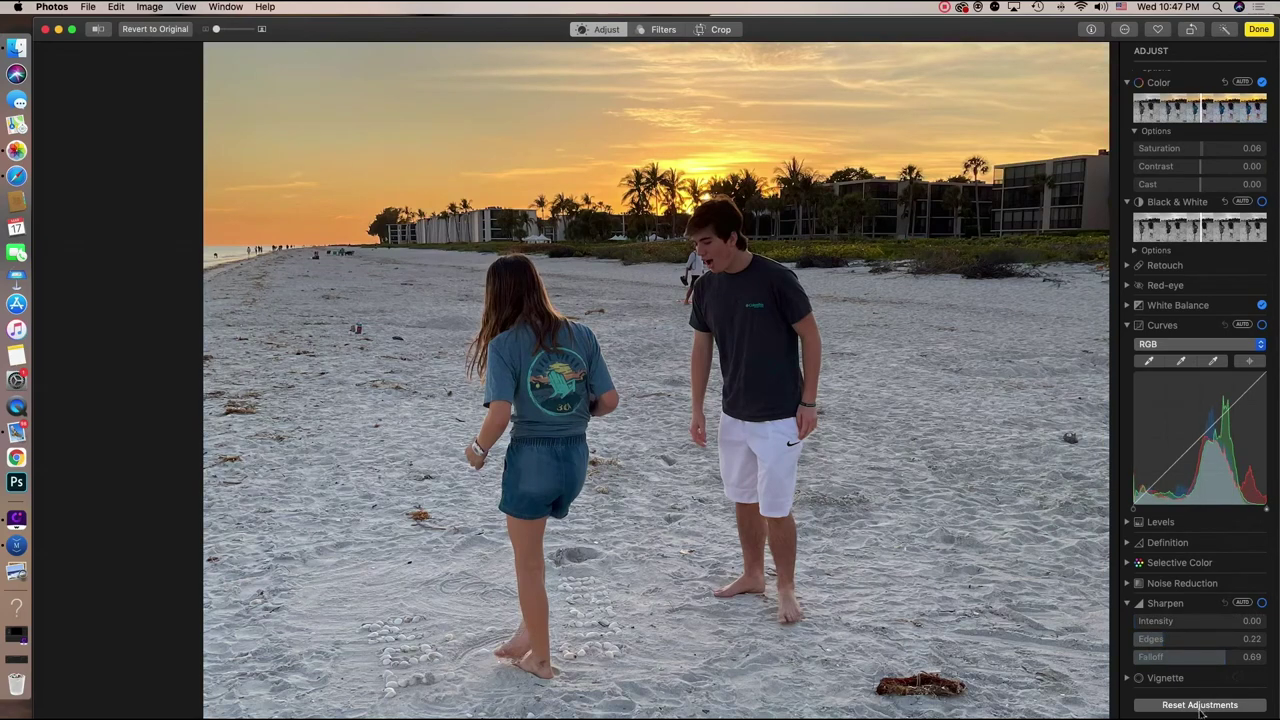
Step: Return to the book and pan the beach photo right within its page 2 frame
left_click(1260, 29)
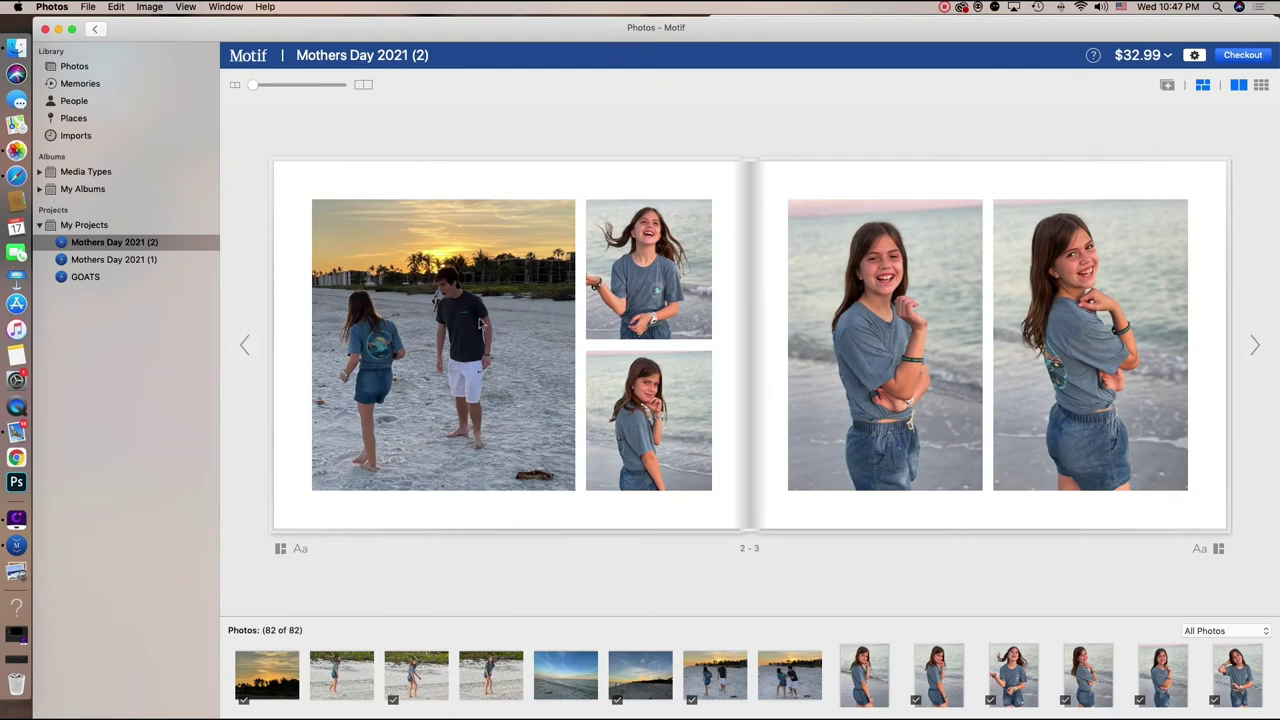
left_click(437, 318)
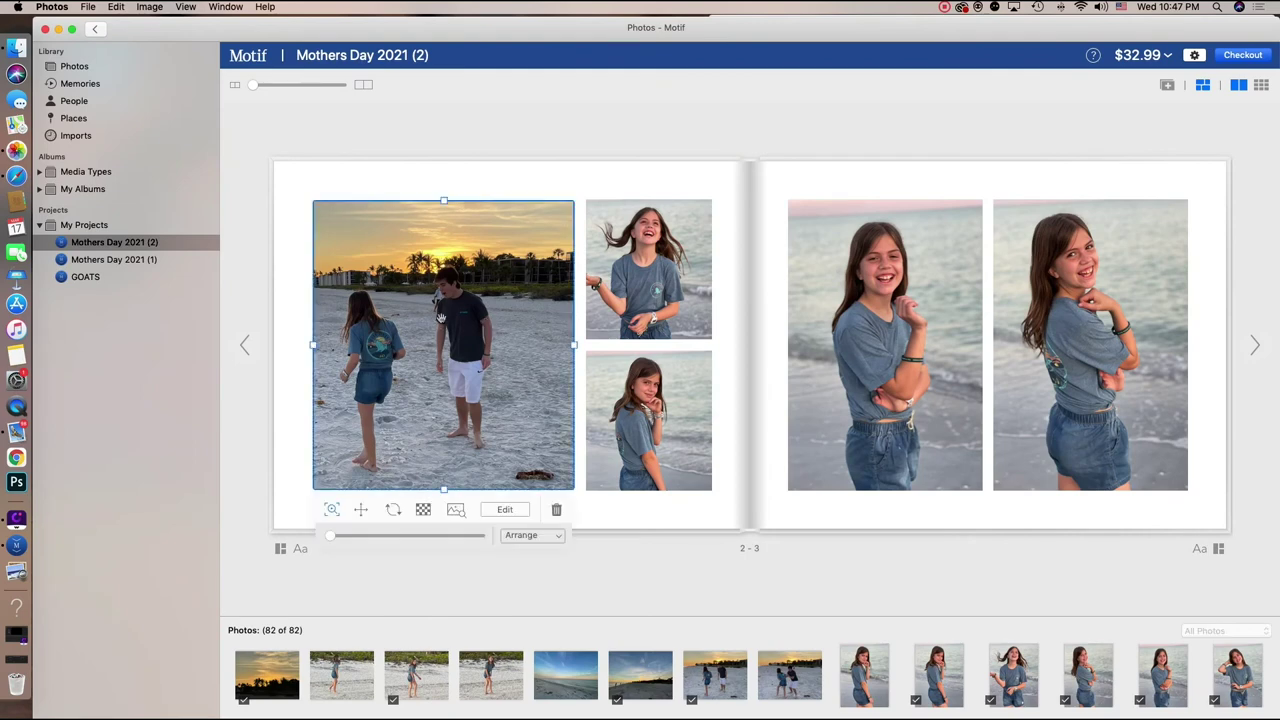
left_click_drag(443, 318, 497, 354)
left_click(429, 350)
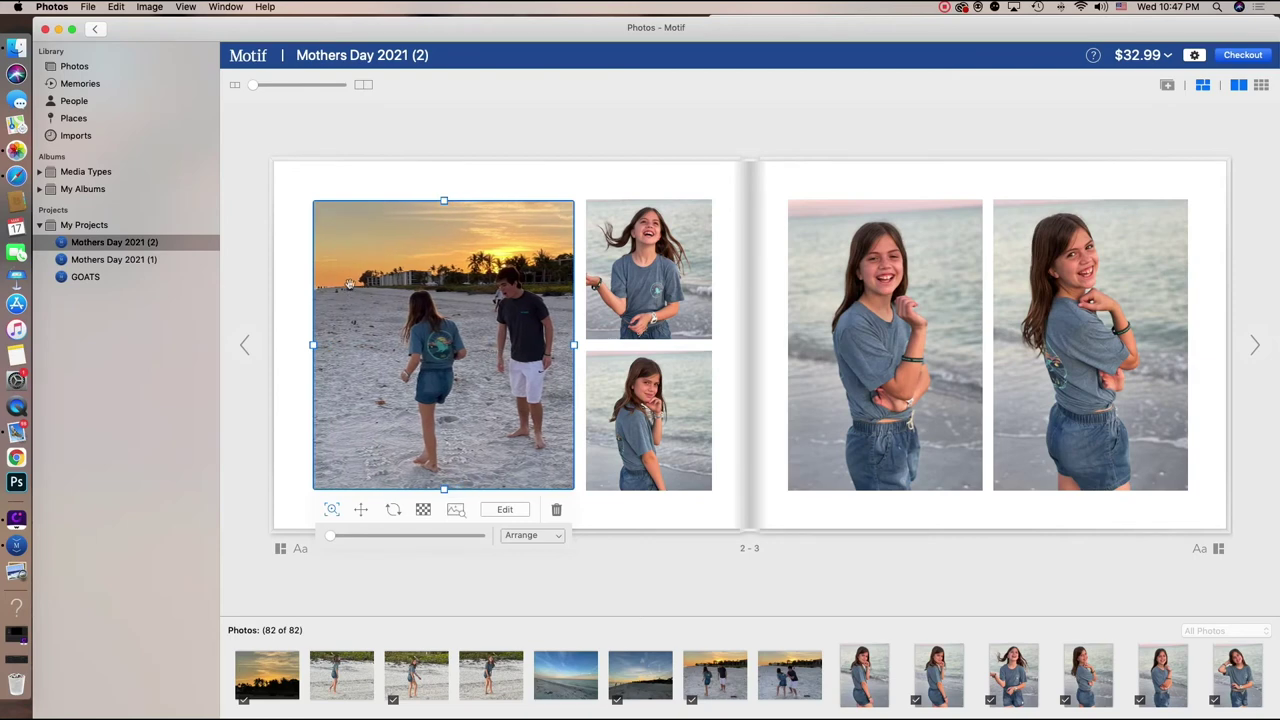
Step: Advance through the book to the bird photos on spread 10–11
left_click(1255, 346)
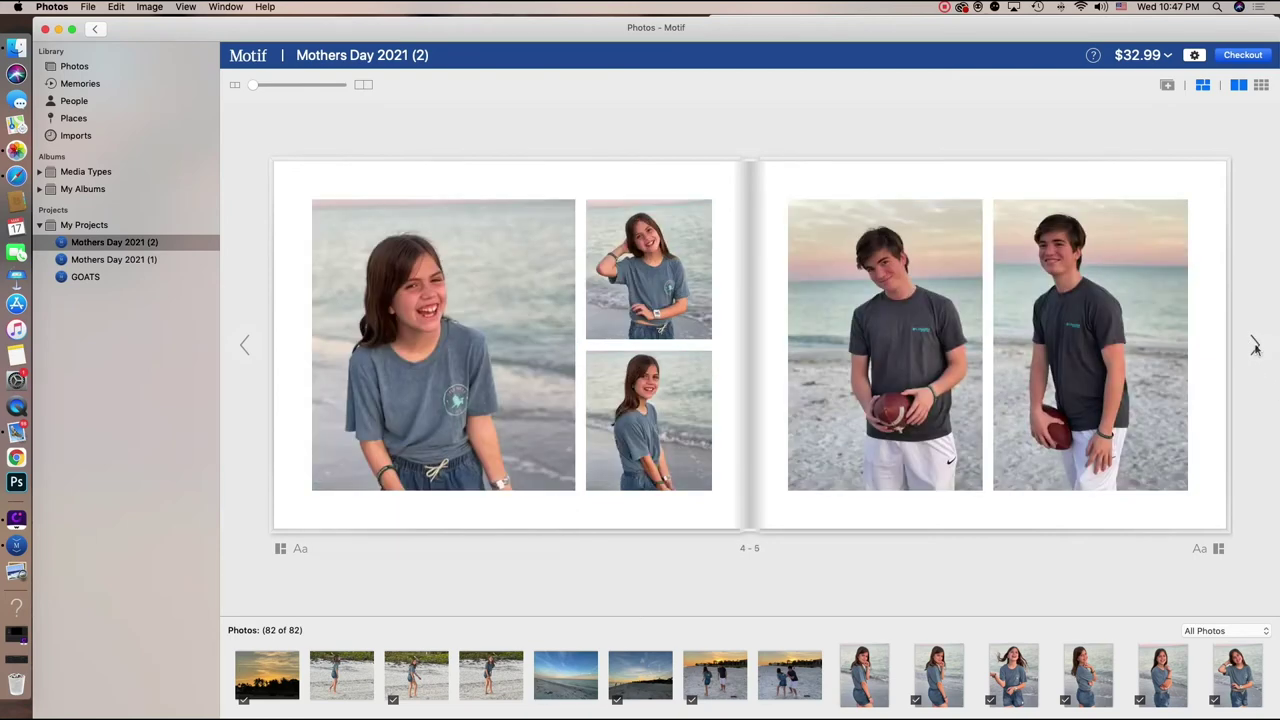
left_click(1255, 346)
left_click(1255, 346)
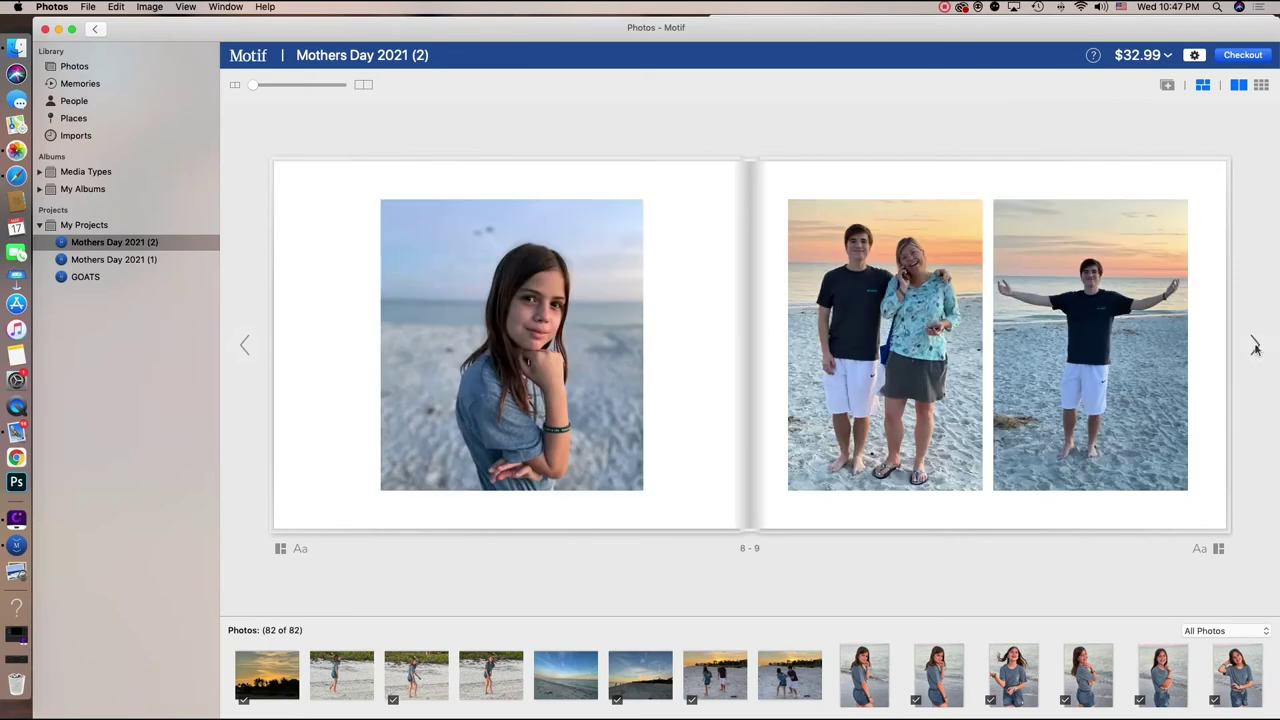
left_click(1255, 346)
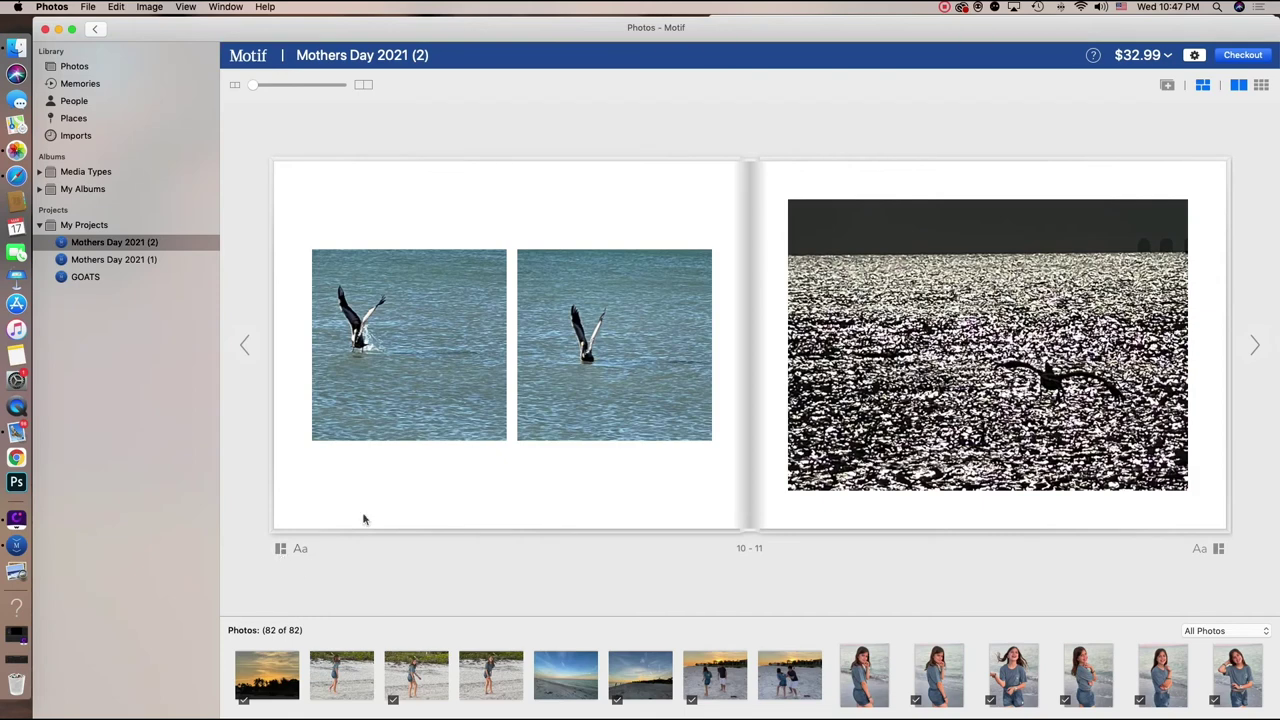
Step: Apply a four-element layout to page 10, with one large bird photo below three small slots
left_click(281, 548)
scroll(793, 551, "down", 3)
scroll(812, 408, "up", 3)
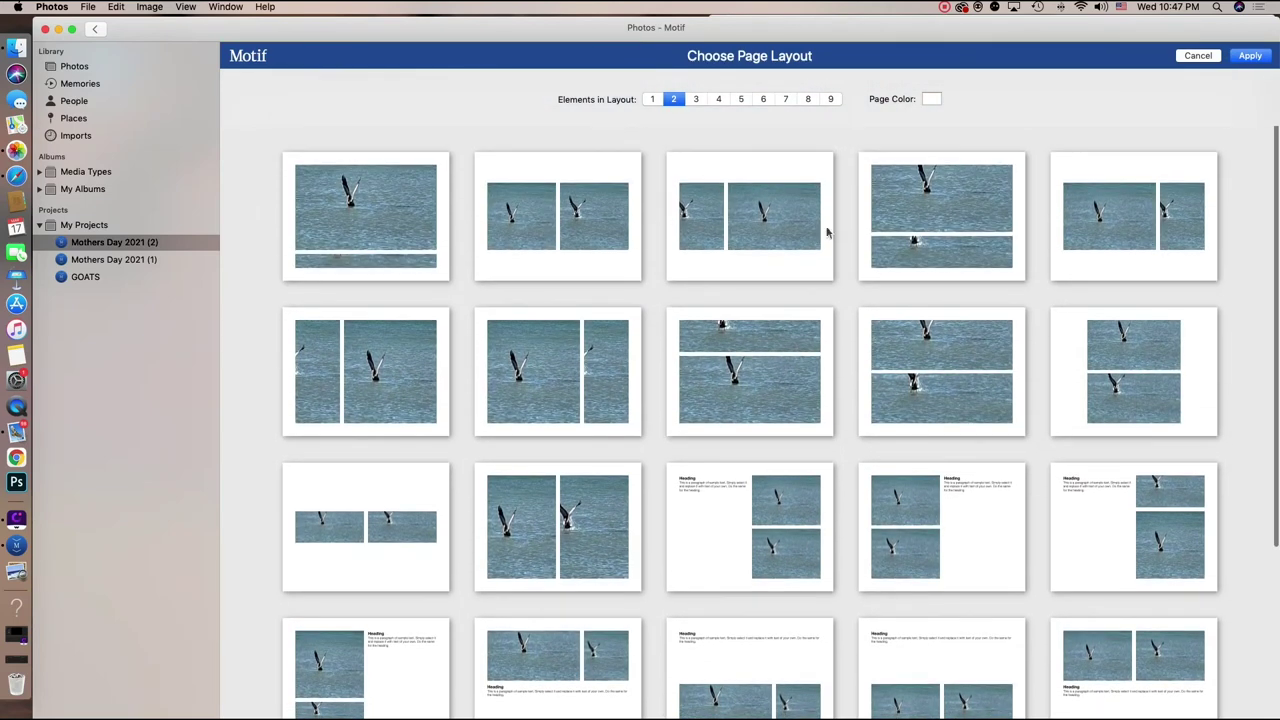
left_click(720, 99)
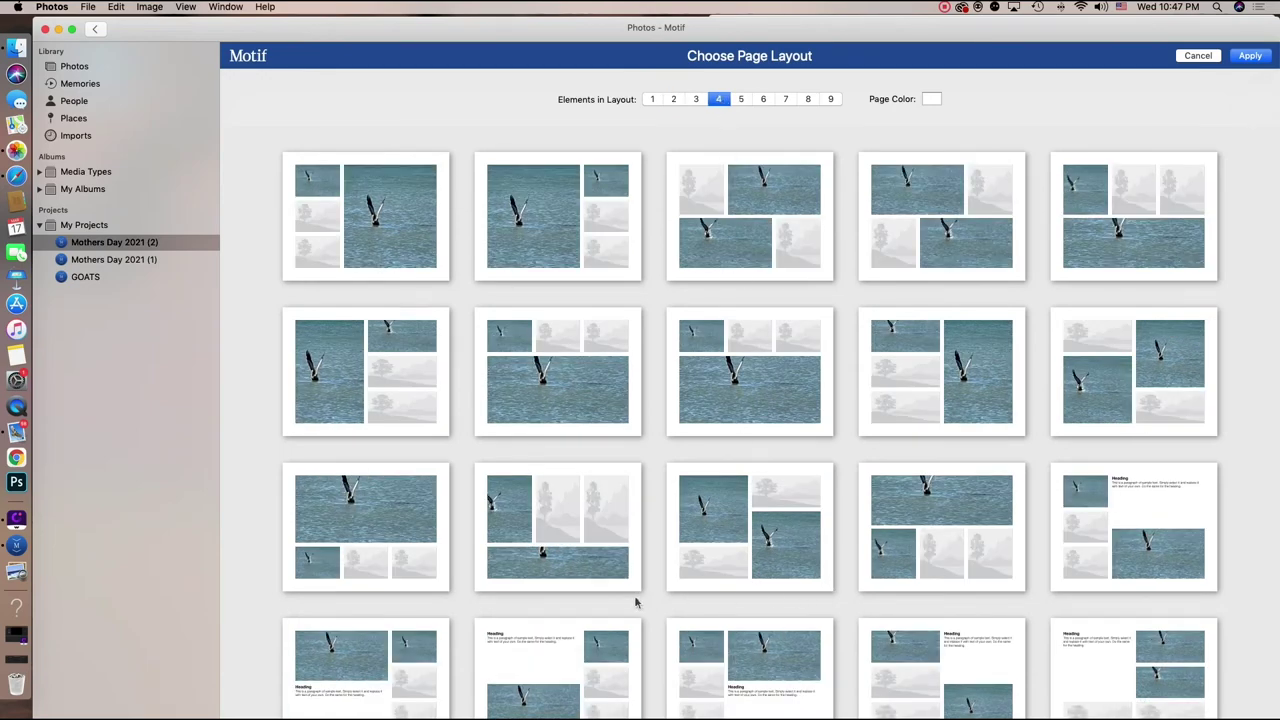
double_click(604, 410)
Step: Move the large bird photo lower within its frame on page 10
left_click(538, 387)
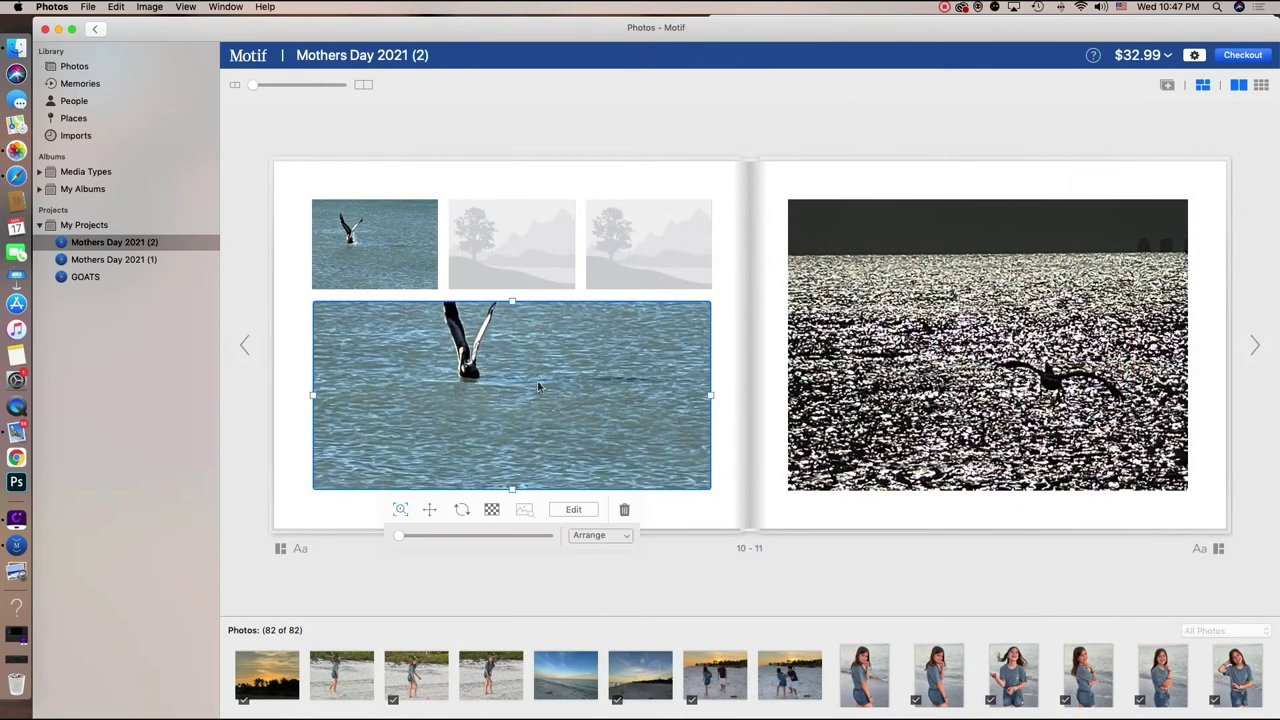
left_click_drag(538, 387, 549, 440)
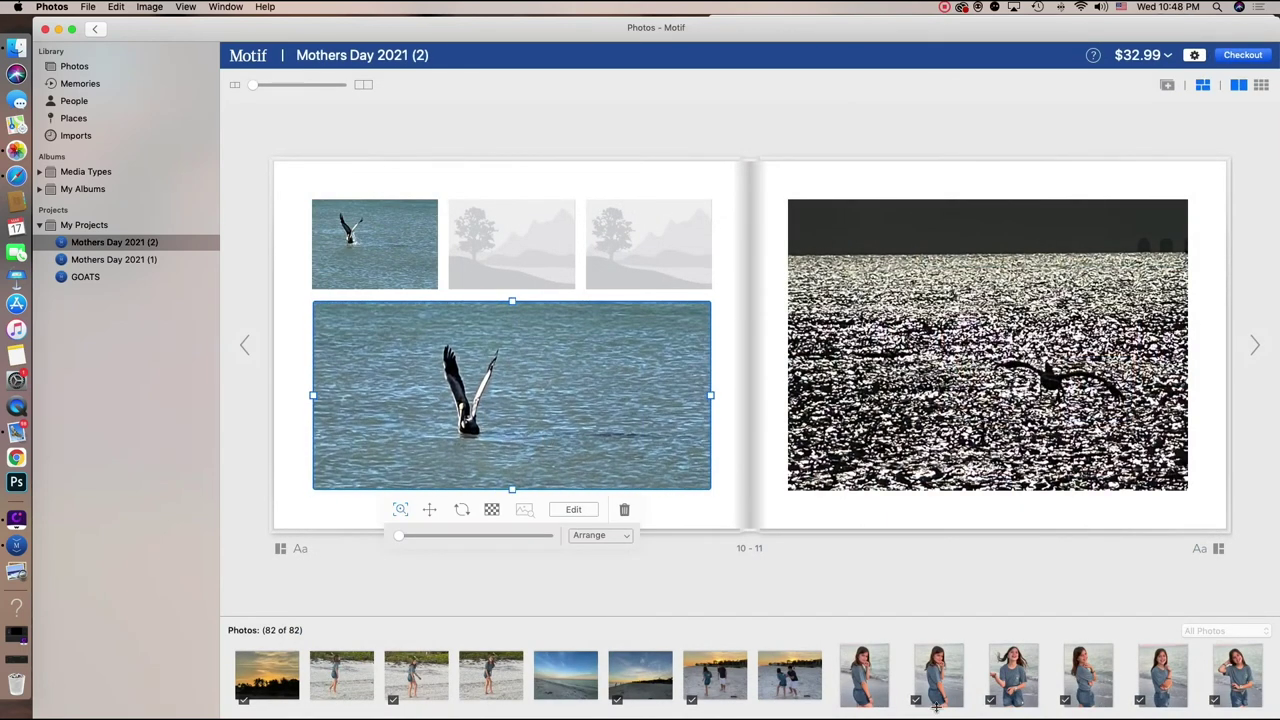
left_click(935, 600)
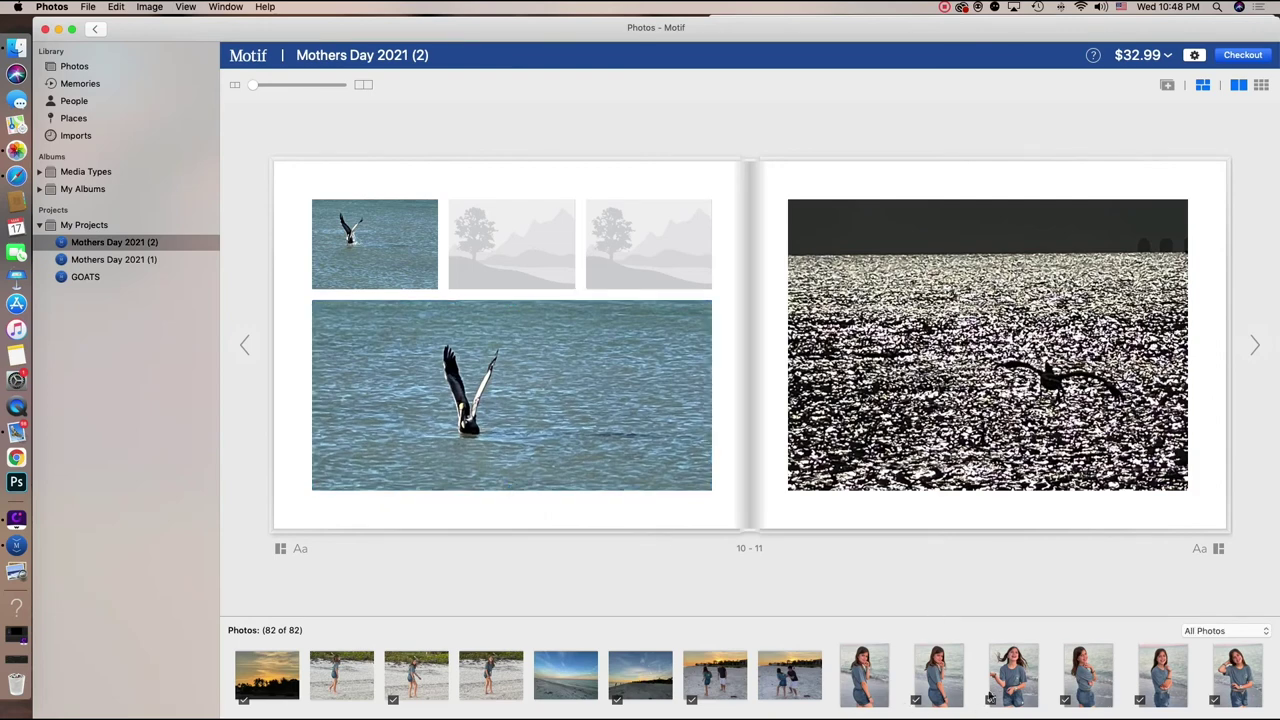
Step: Fill page 10's empty second and third slots with pelican photos from the photo strip
scroll(990, 677, "right", 15)
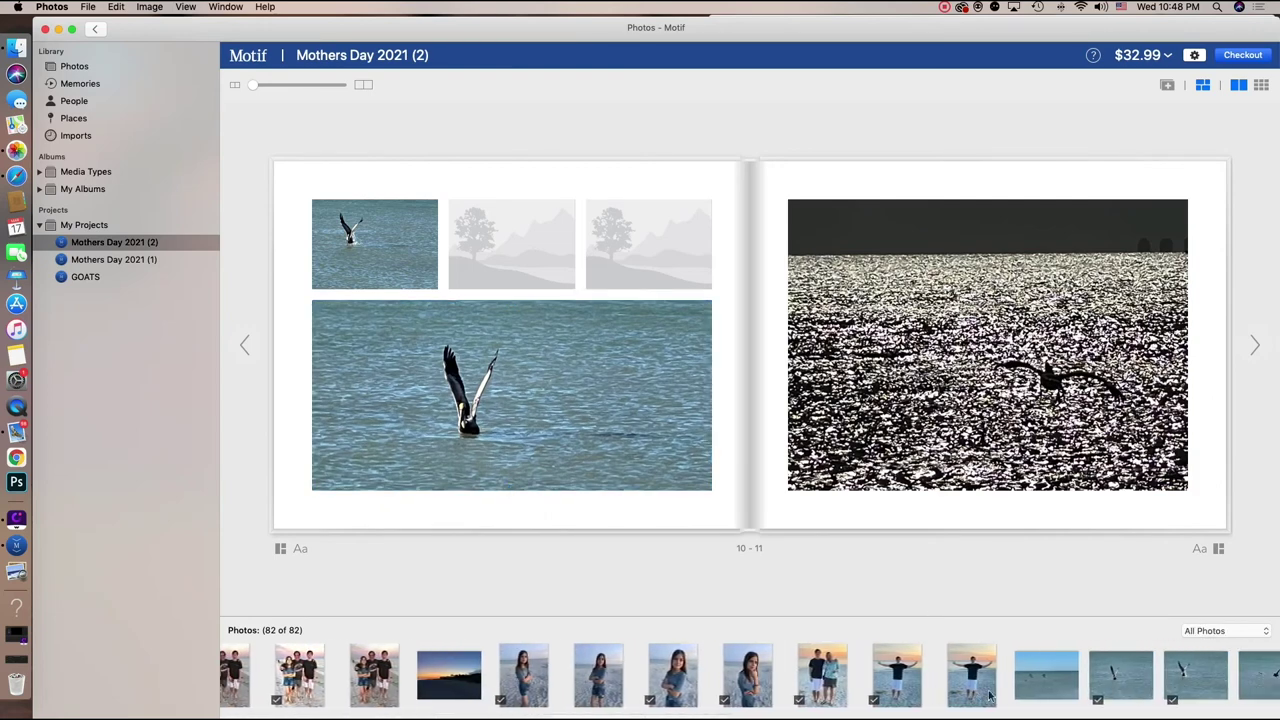
scroll(990, 677, "right", 8)
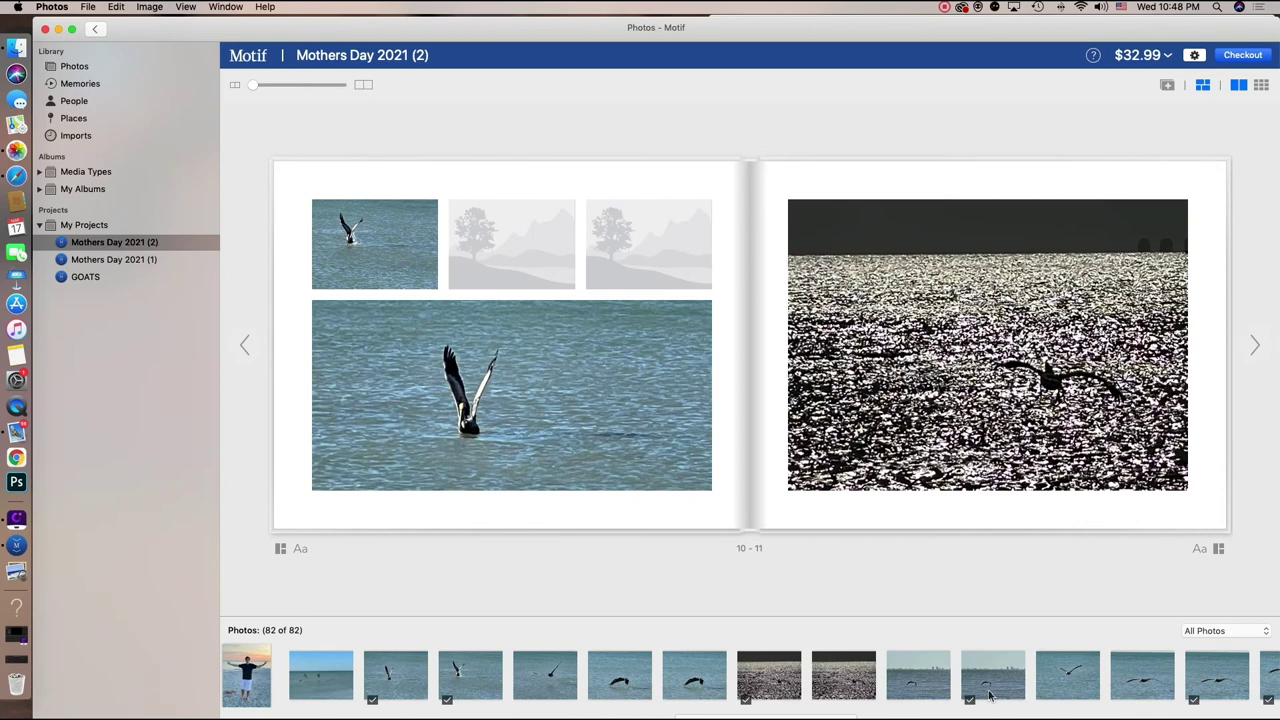
scroll(990, 677, "right", 2)
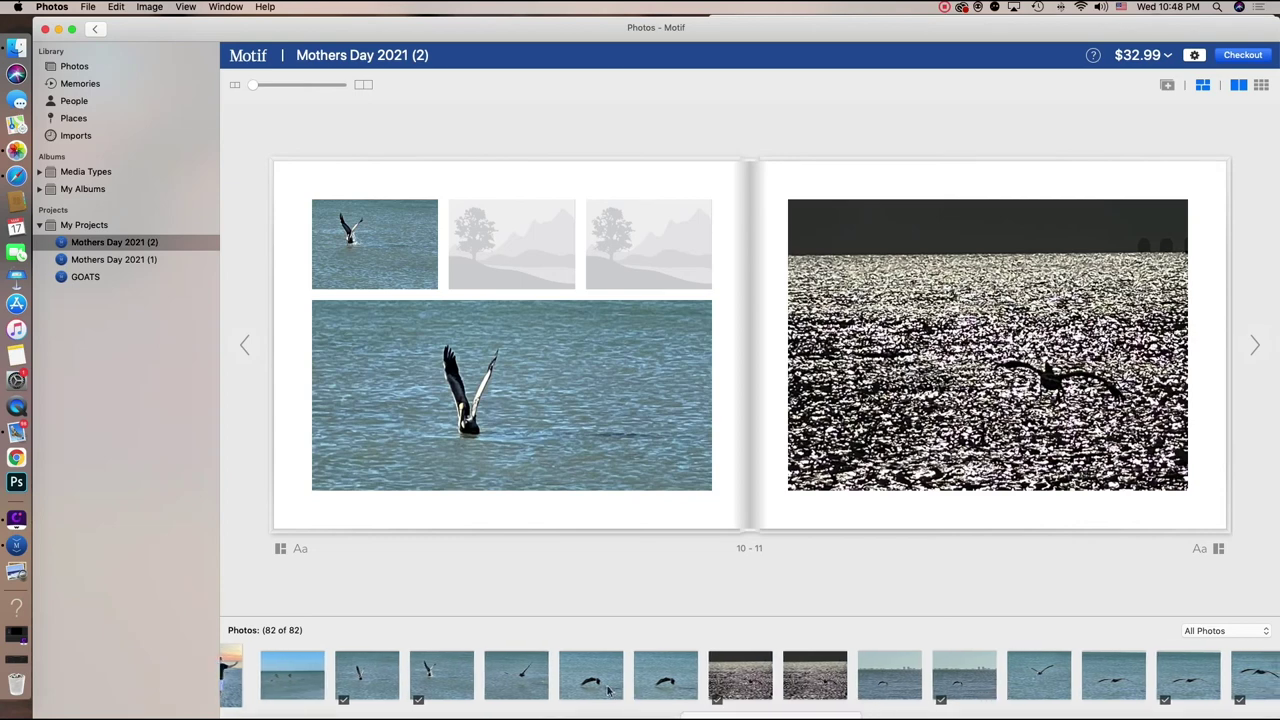
left_click_drag(608, 690, 650, 258)
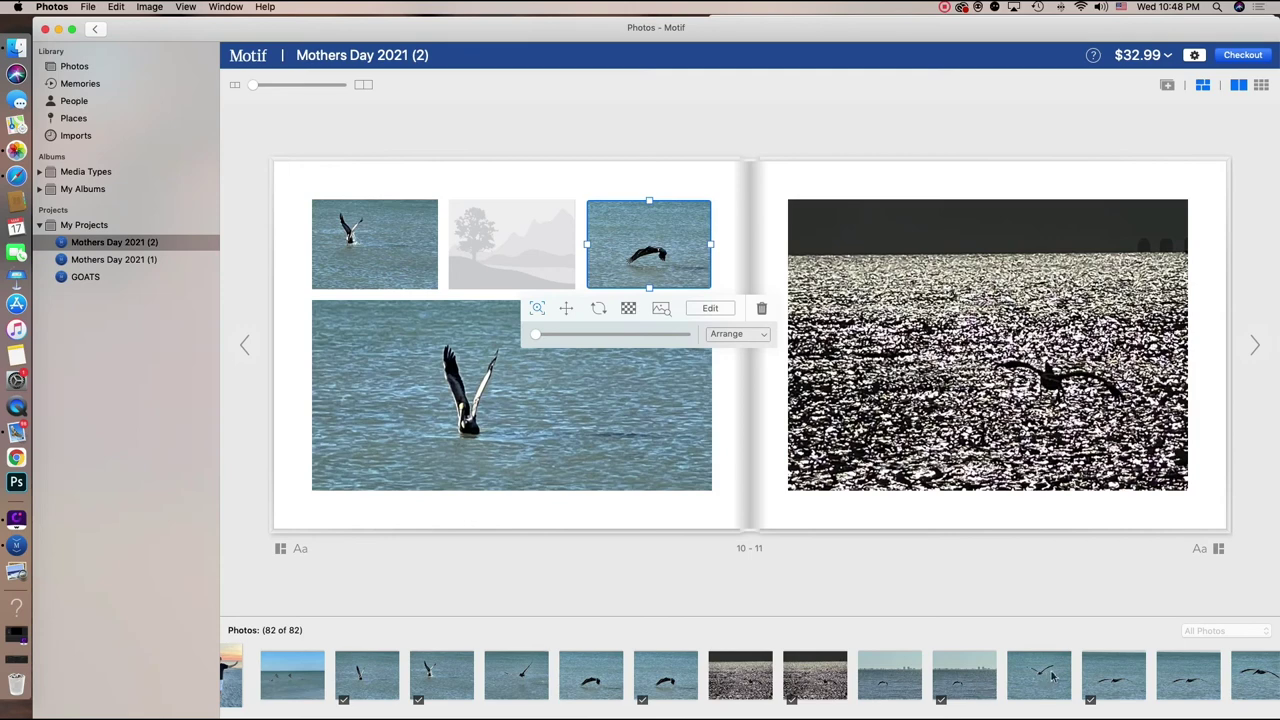
left_click_drag(1052, 677, 500, 250)
left_click(731, 321)
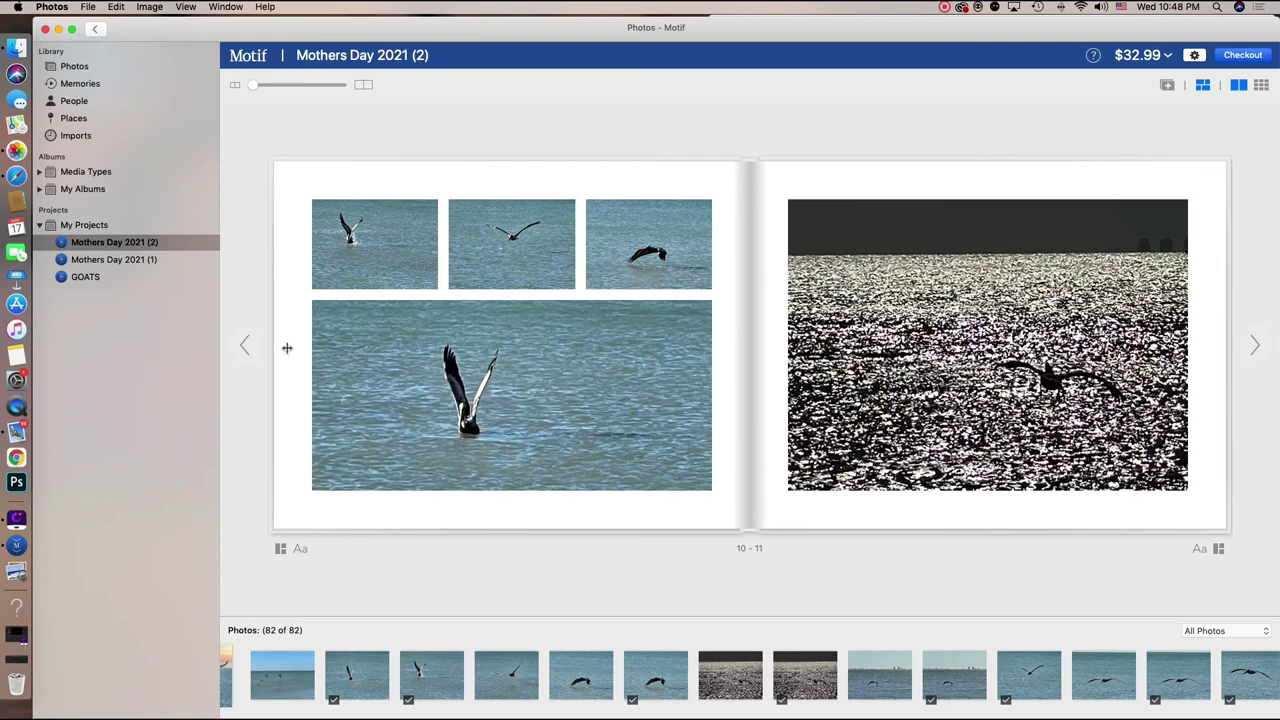
Step: Page back six spreads to the book's front cover
left_click(243, 346)
left_click(243, 346)
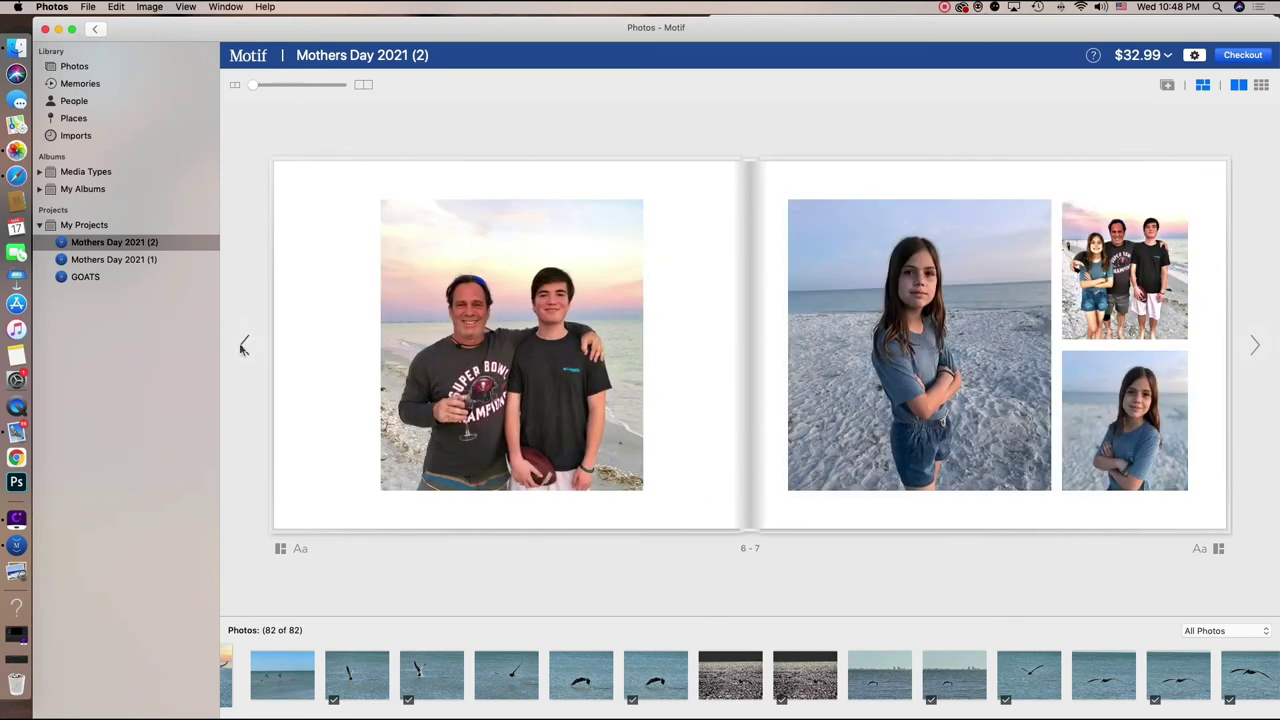
left_click(243, 346)
left_click(243, 346)
left_click(243, 346)
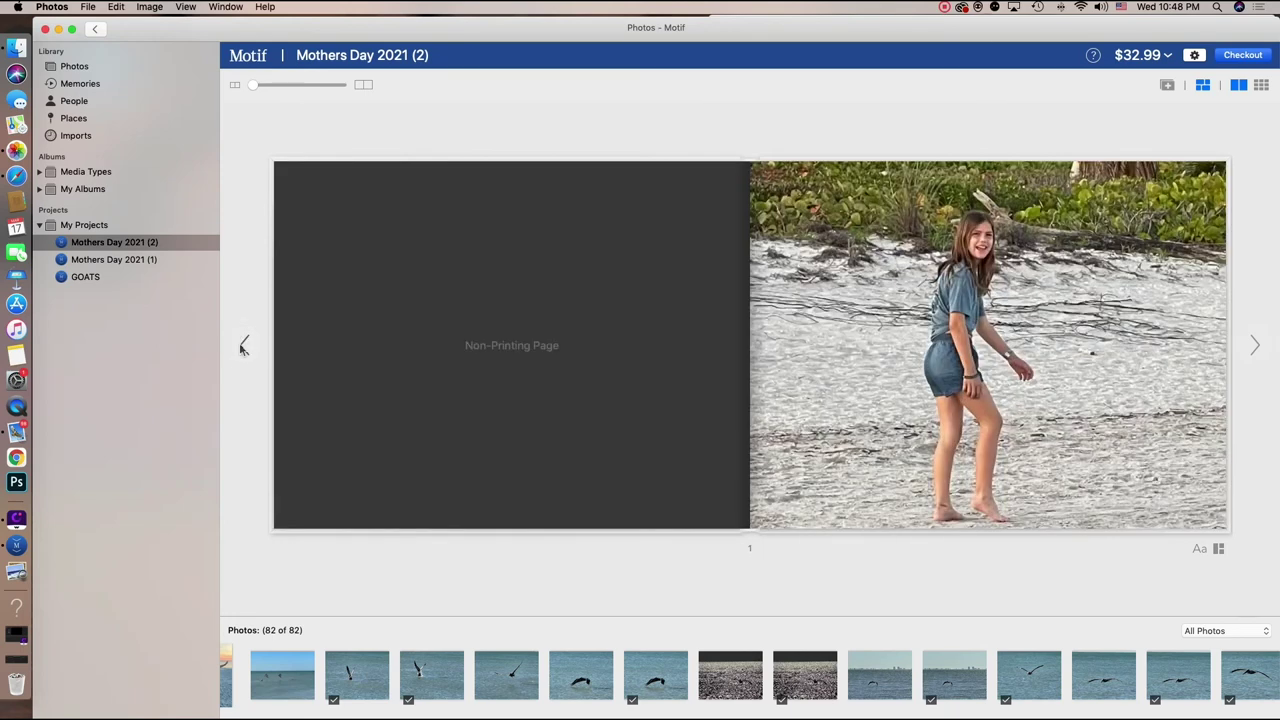
left_click(243, 346)
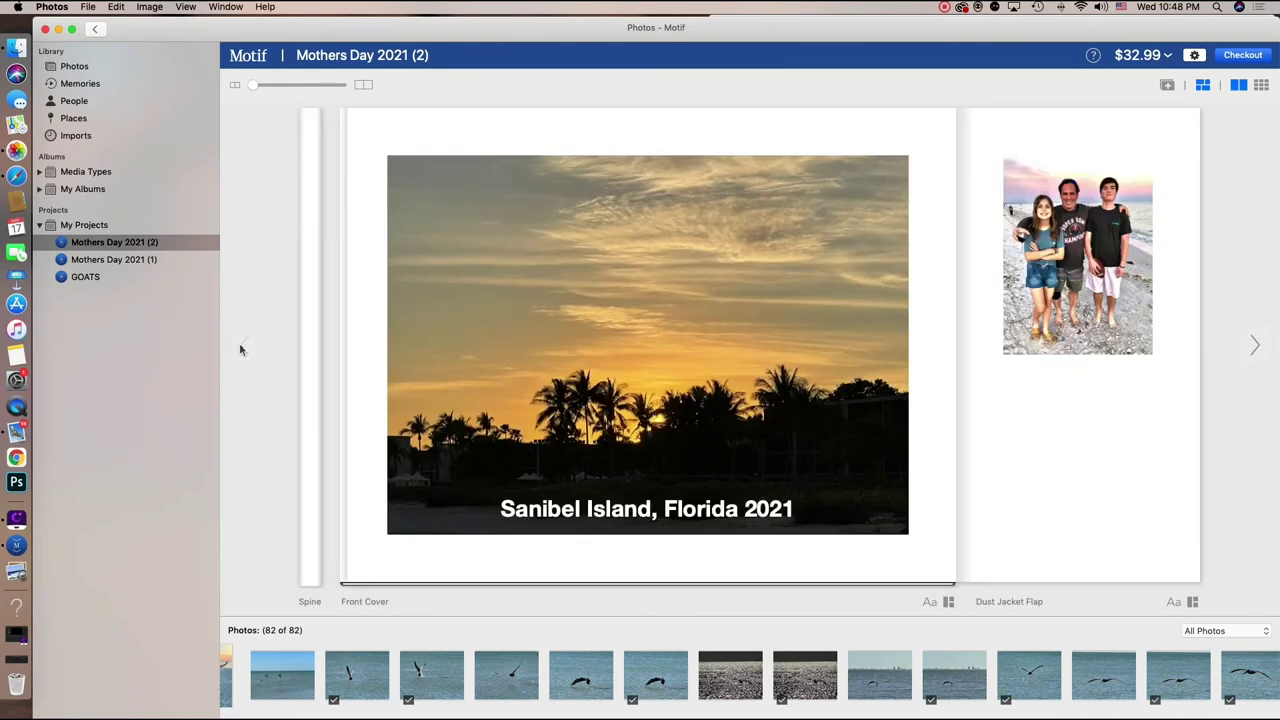